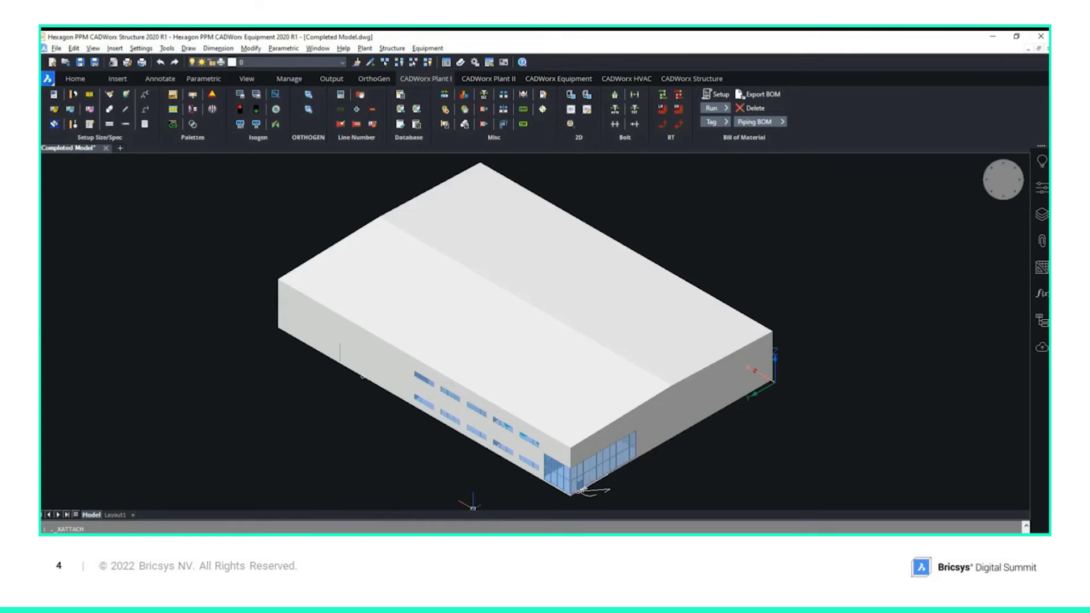
Cut away the building's roof with the section plane and inspect the process equipment inside from the opposite side
left_click(402, 286)
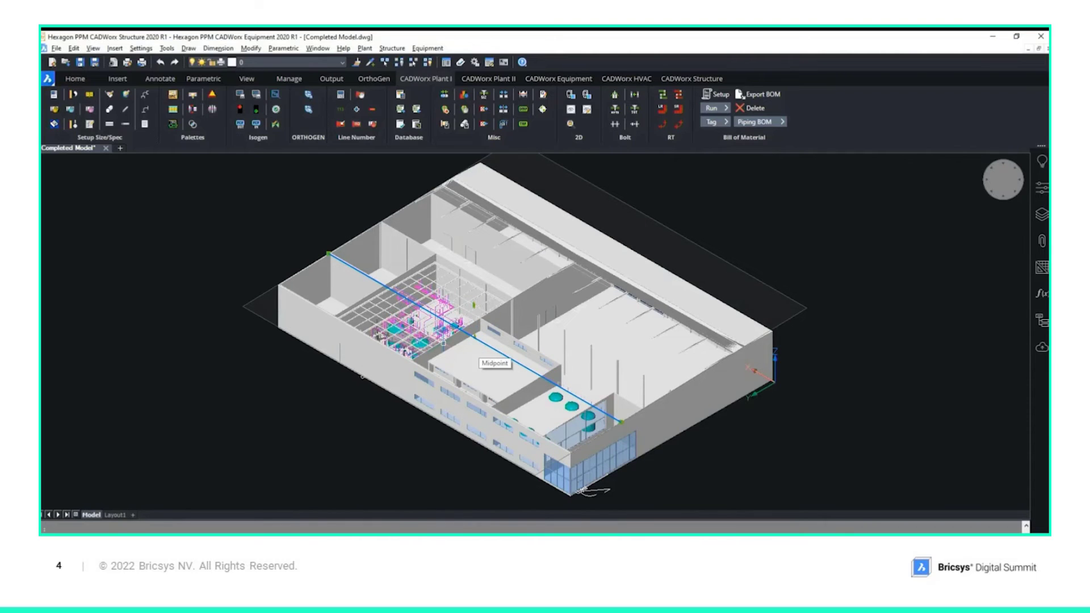
left_click(475, 337)
scroll(475, 337, "up", 6)
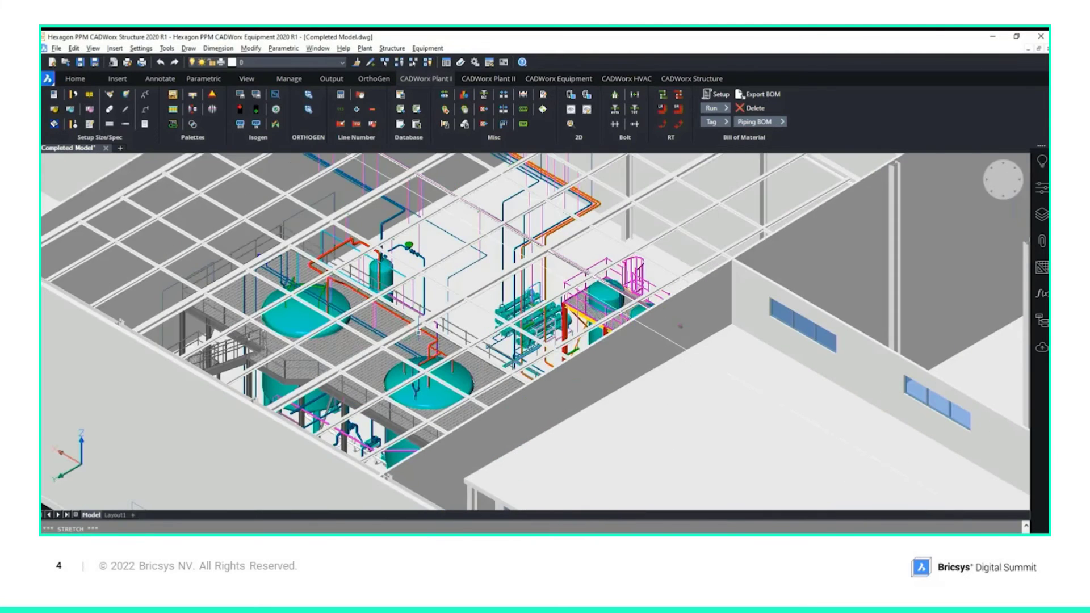
mouse_move(512, 310)
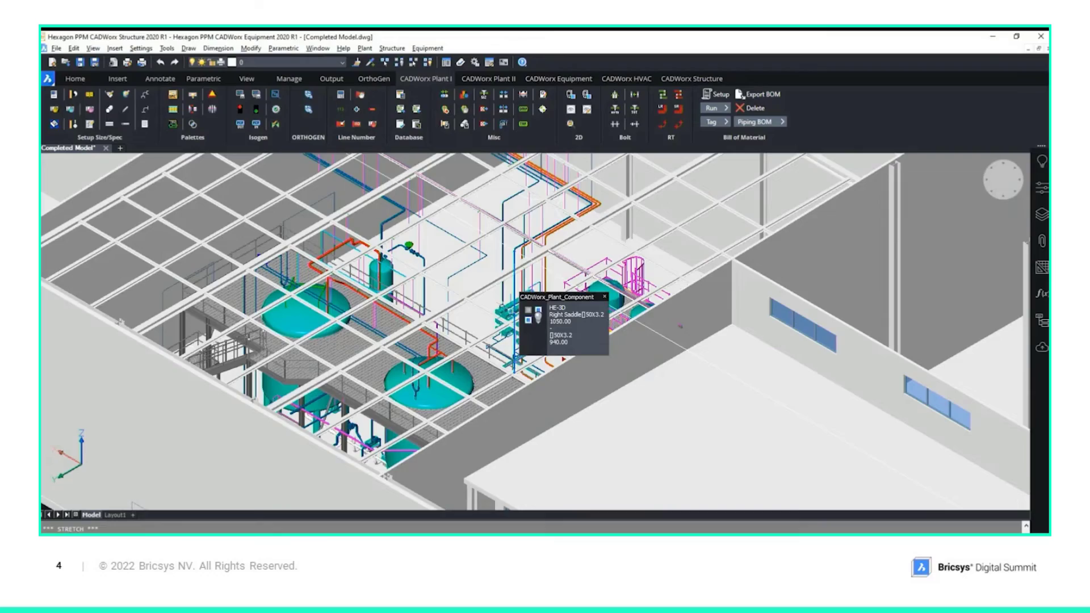
middle_click_drag(513, 311, 812, 325, "shift")
Detach the Industrial BIM_Scaled external reference from the model
left_click(1042, 240)
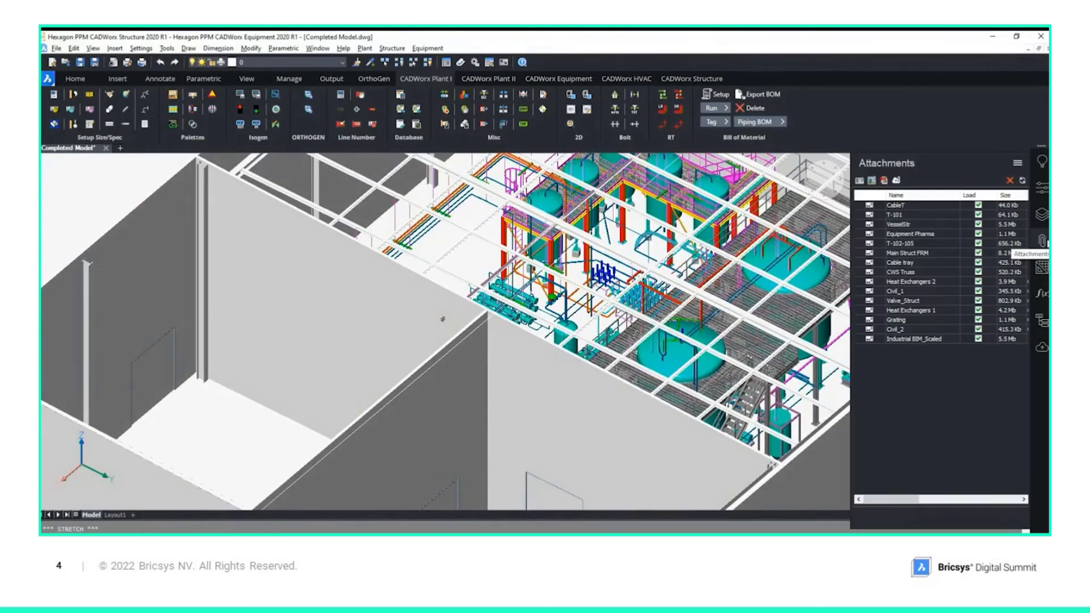
right_click(952, 339)
left_click(917, 372)
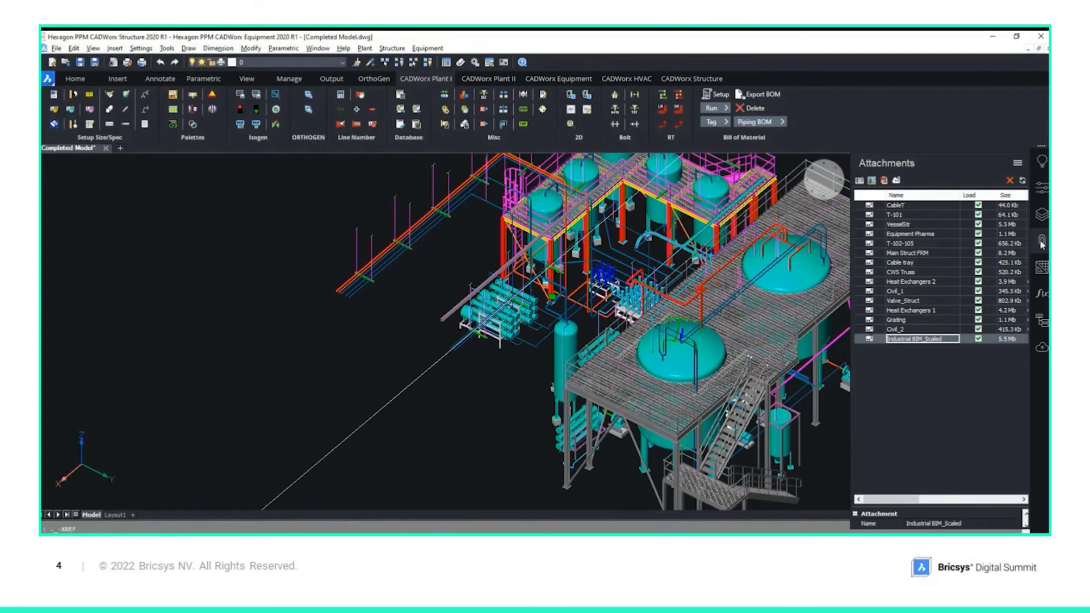
left_click(1042, 243)
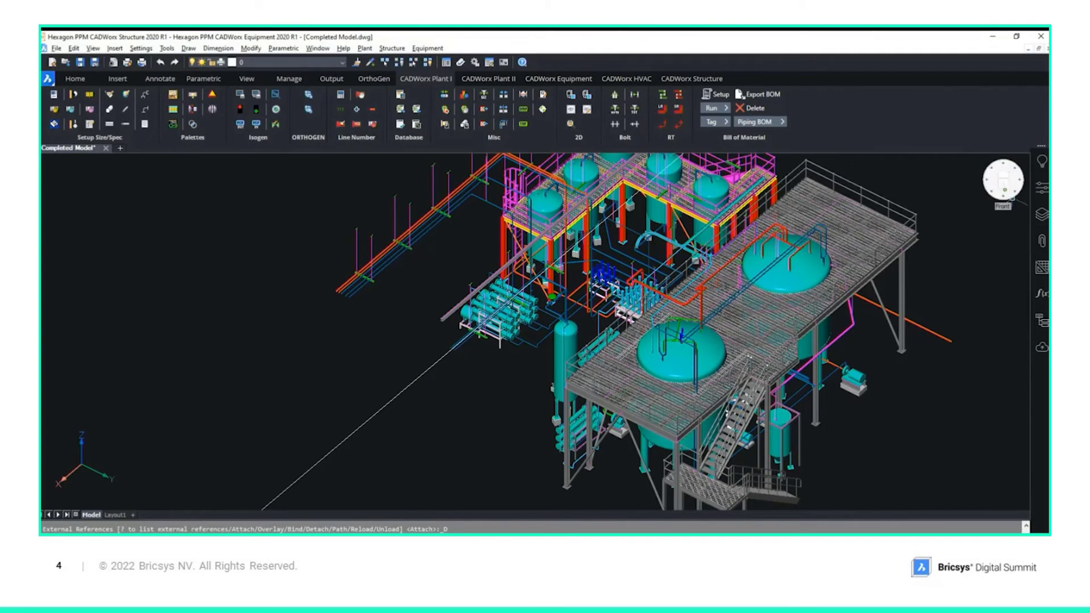
In an isometric view, attach Vessel_Assembly.dwg from the Mechanical - Vessel folder at insertion point X 54000, Y 45000, Z 1055
left_click(1003, 180)
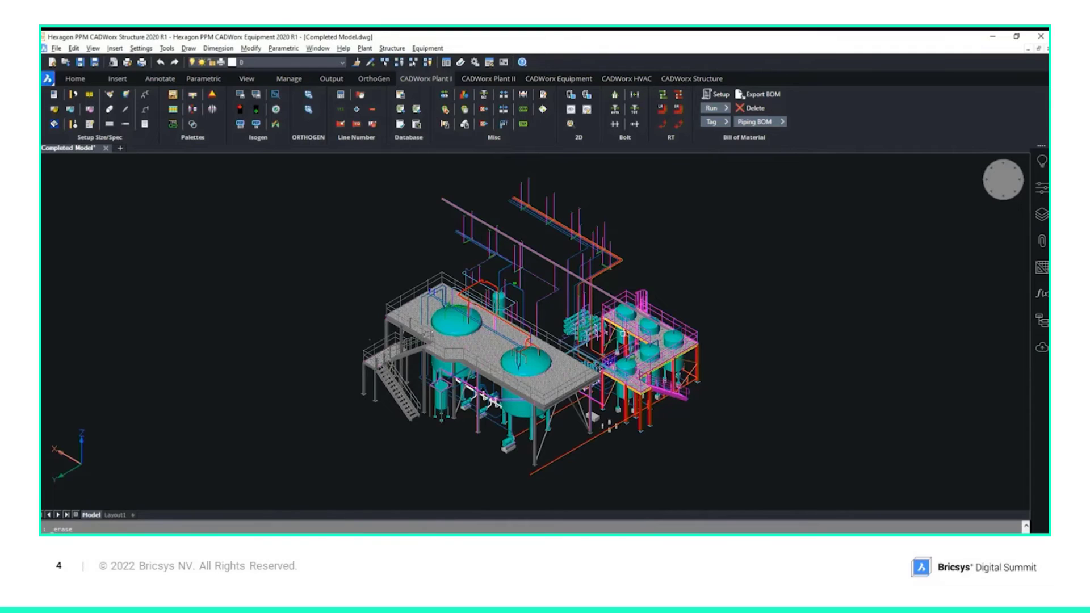
left_click(1042, 241)
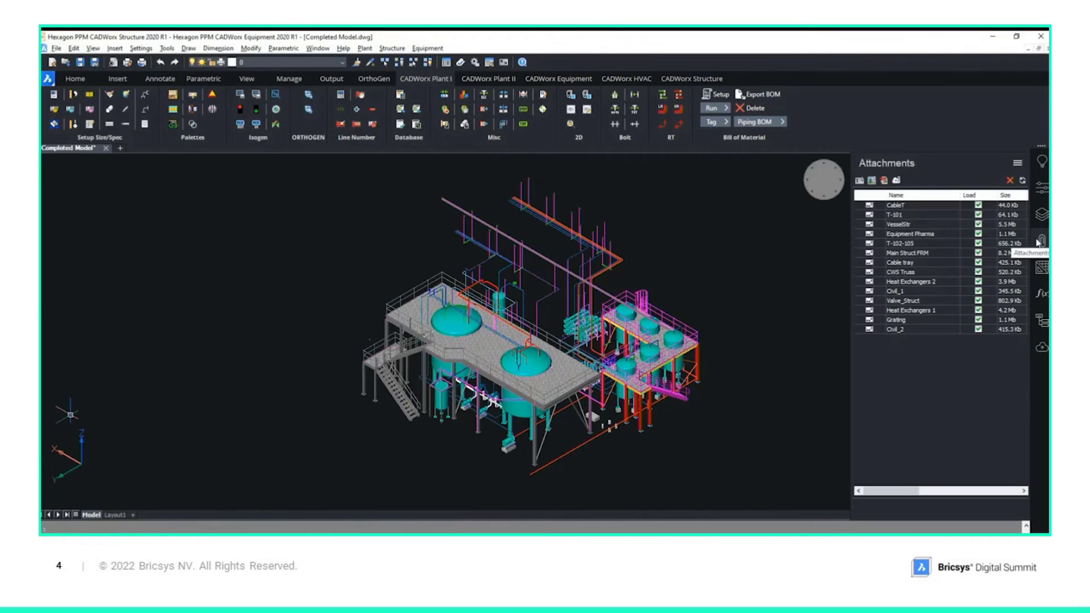
left_click(860, 181)
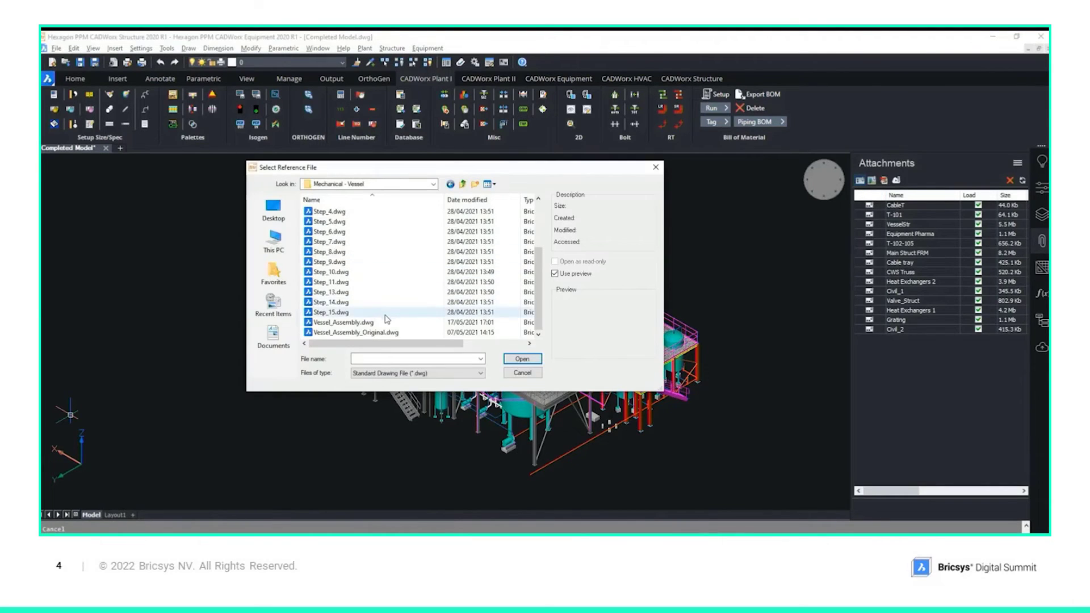
double_click(364, 322)
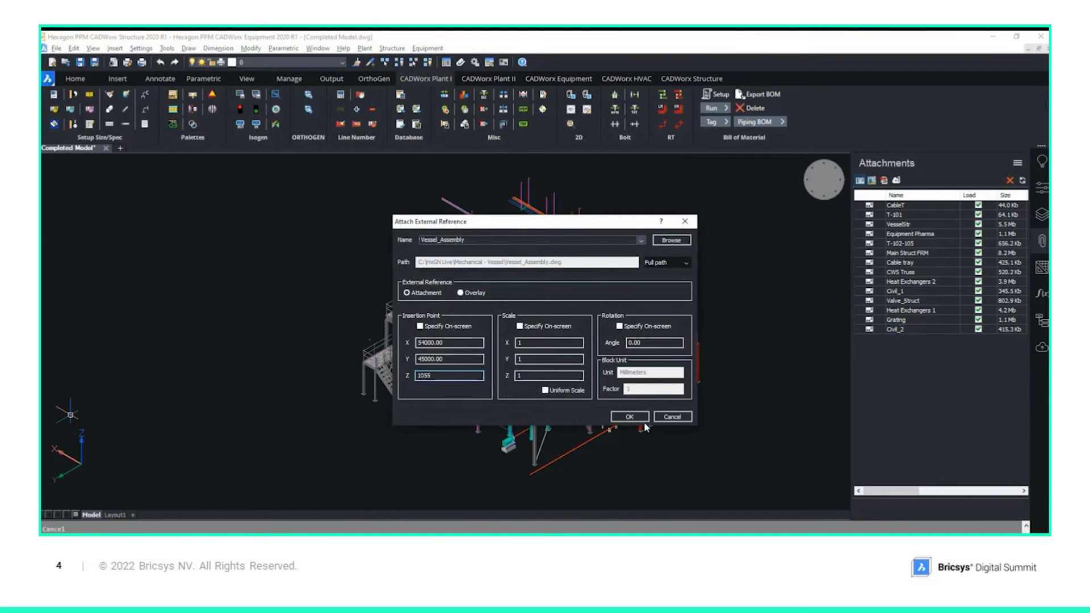
left_click(645, 418)
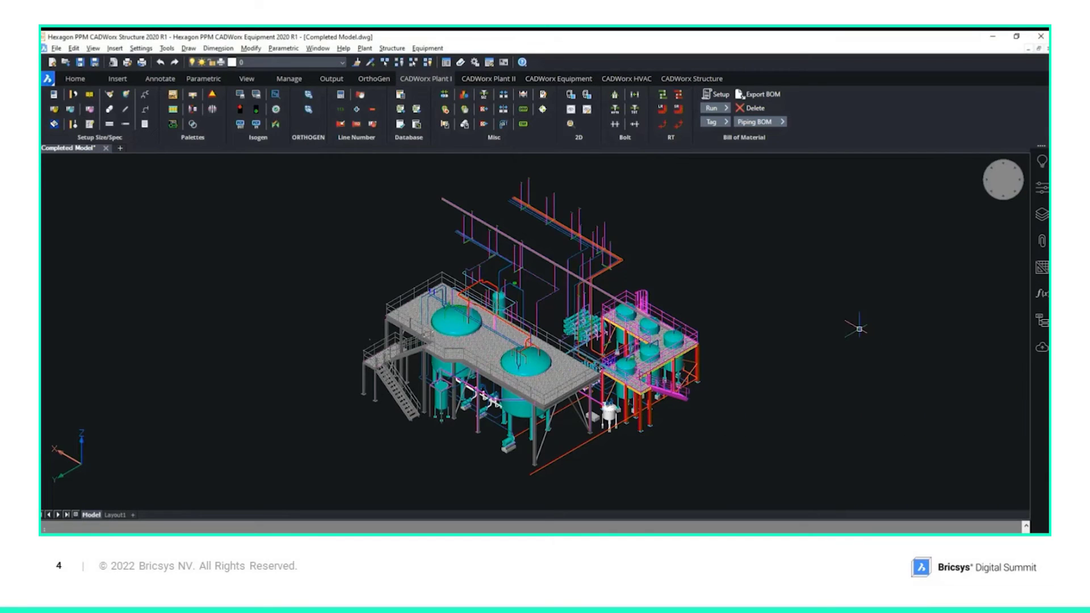
key("Return")
Zoom to the attached vessel assembly as an object and inspect it beside the empty pump foundation
left_click(610, 410)
type("z")
key("Return")
type("ob")
key("Return")
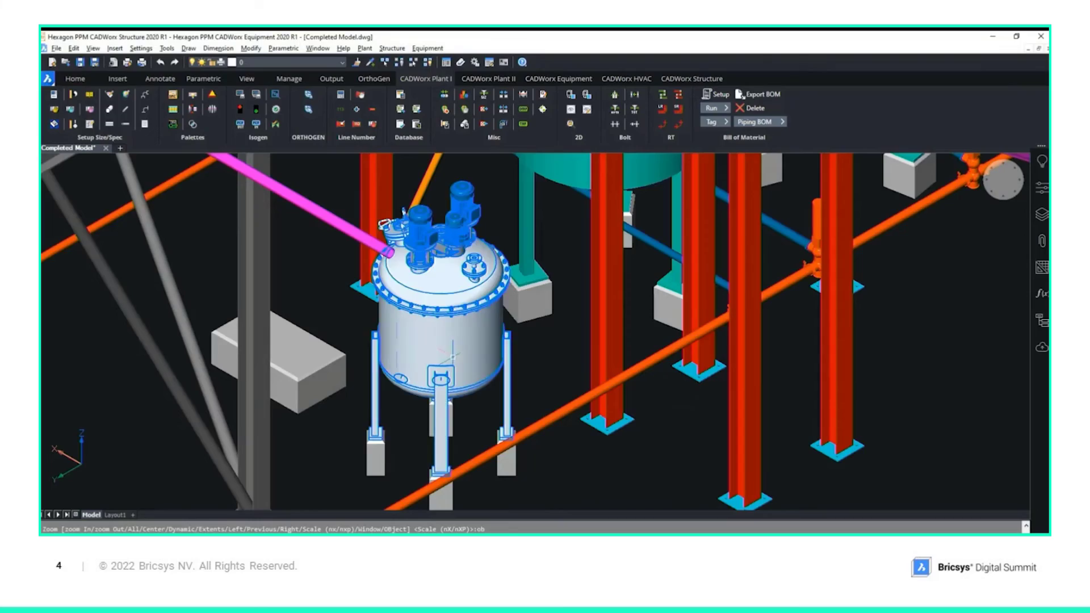
mouse_move(462, 361)
middle_mouse_down("shift")
mouse_move(539, 306)
mouse_move(449, 369)
middle_mouse_up("shift")
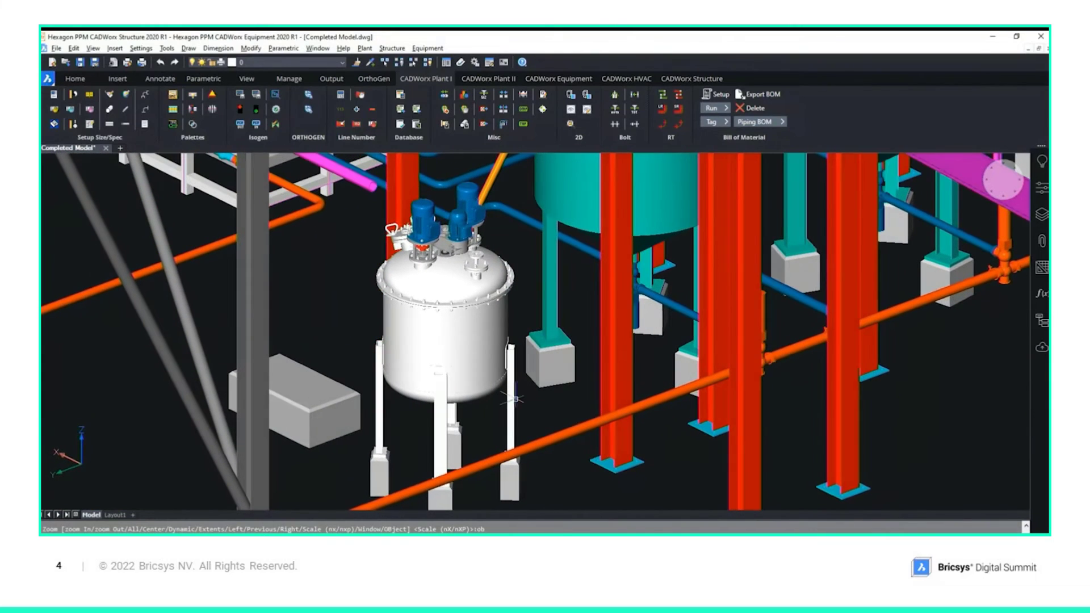
Attach Step8.dwg from the Mechanical - Pump folder at insertion point X 55500, Y 44795, Z 320
left_click(1042, 240)
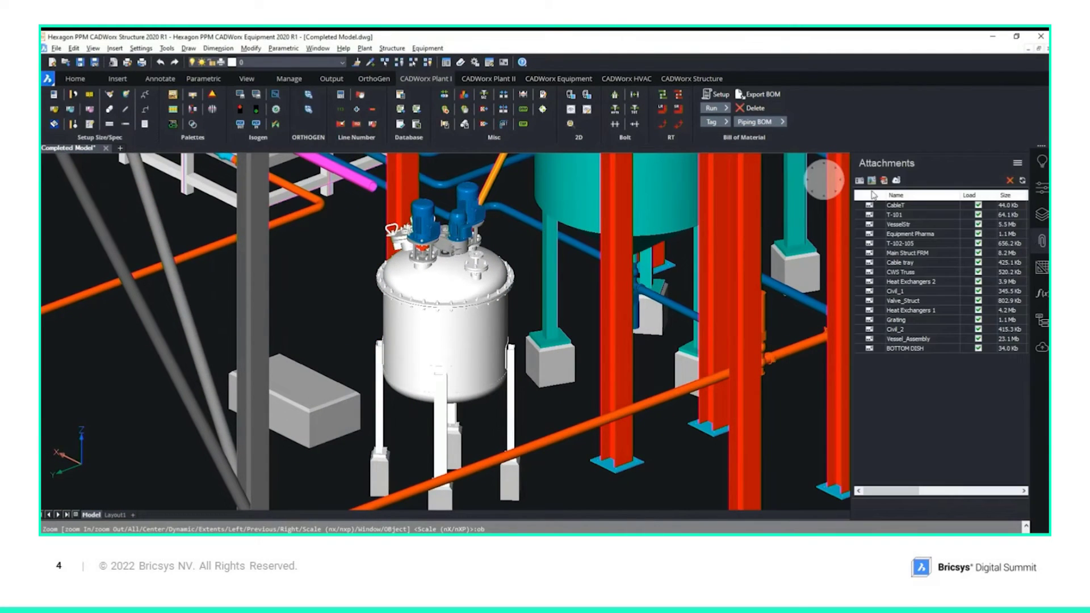
left_click(860, 181)
left_click(357, 282)
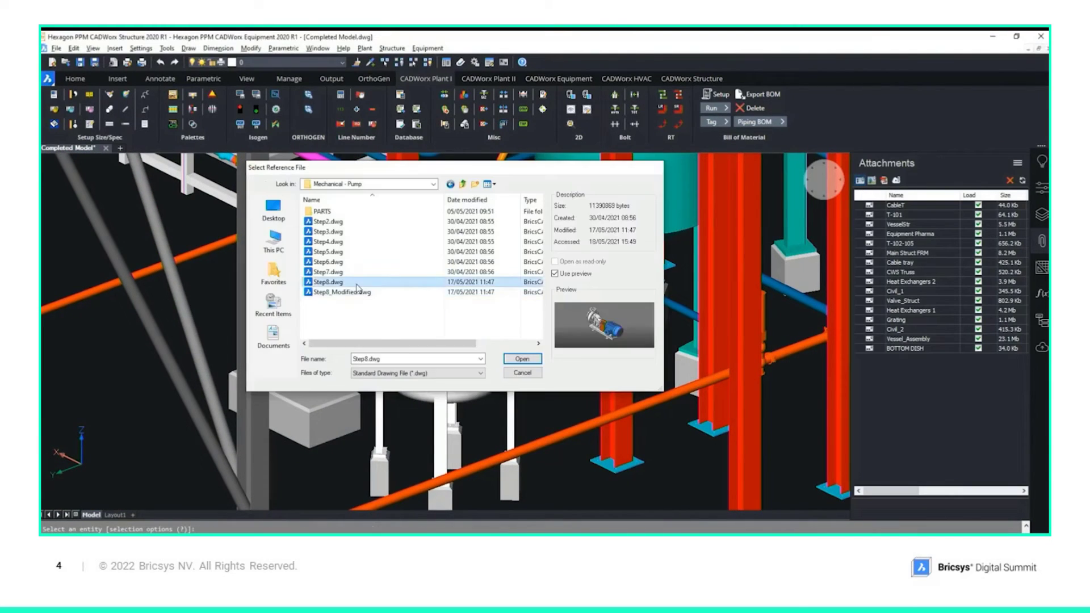
double_click(356, 282)
double_click(427, 344)
type("55500")
key("Tab")
type("44795")
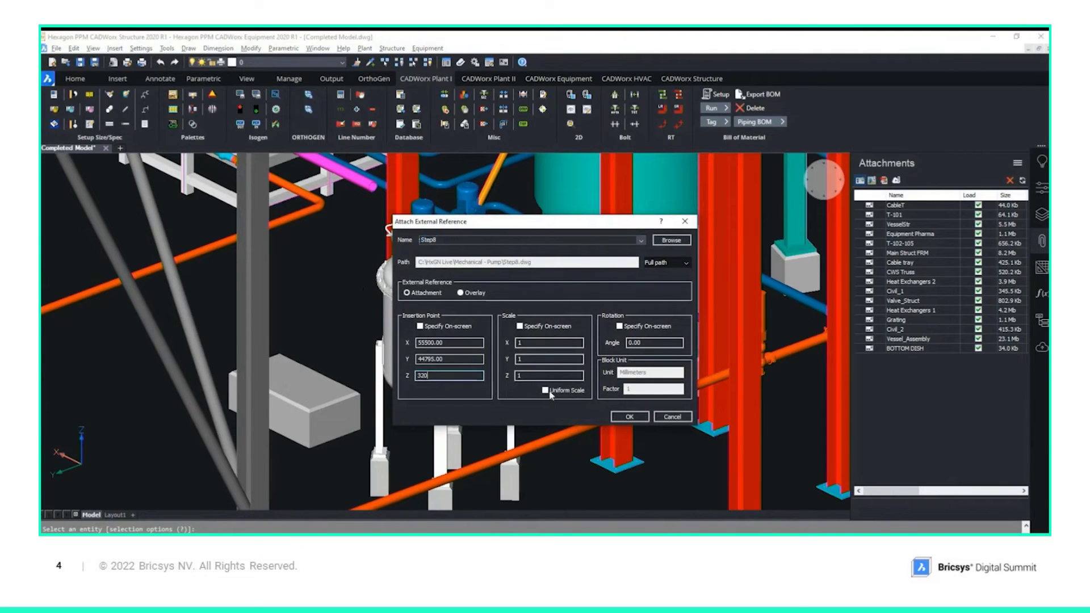
key("Tab")
type("320")
left_click(630, 417)
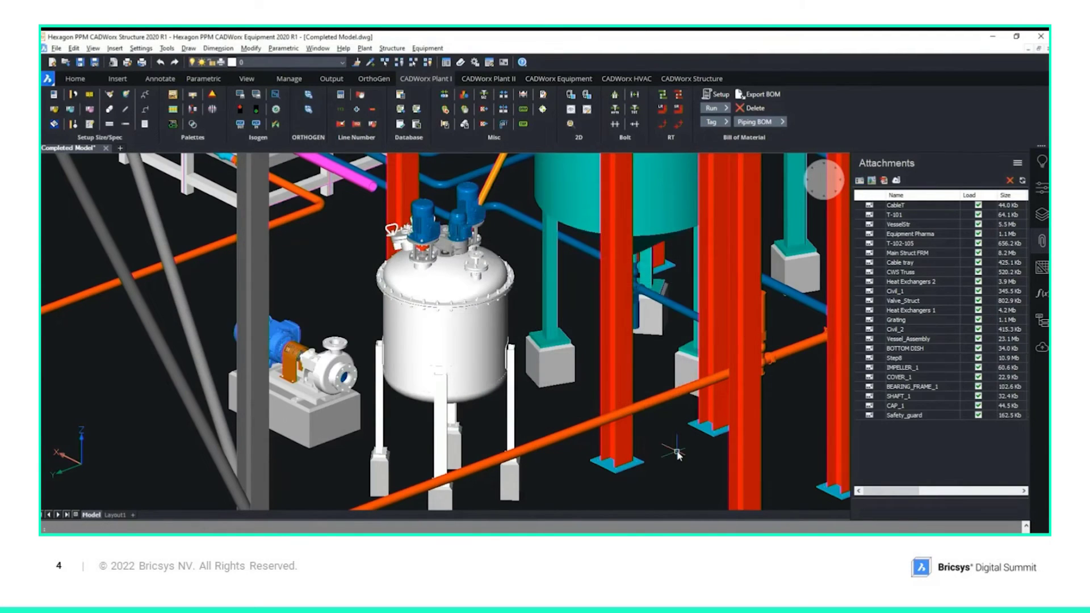
Open the Step8 pump reference as its own drawing for editing
right_click(890, 364)
left_click(890, 367)
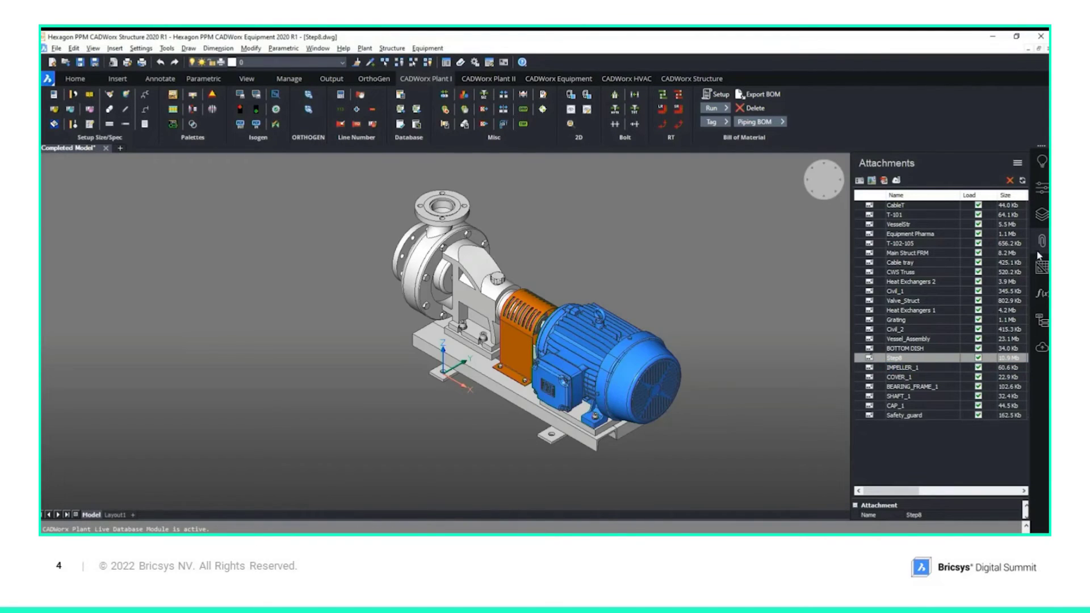
left_click(1042, 245)
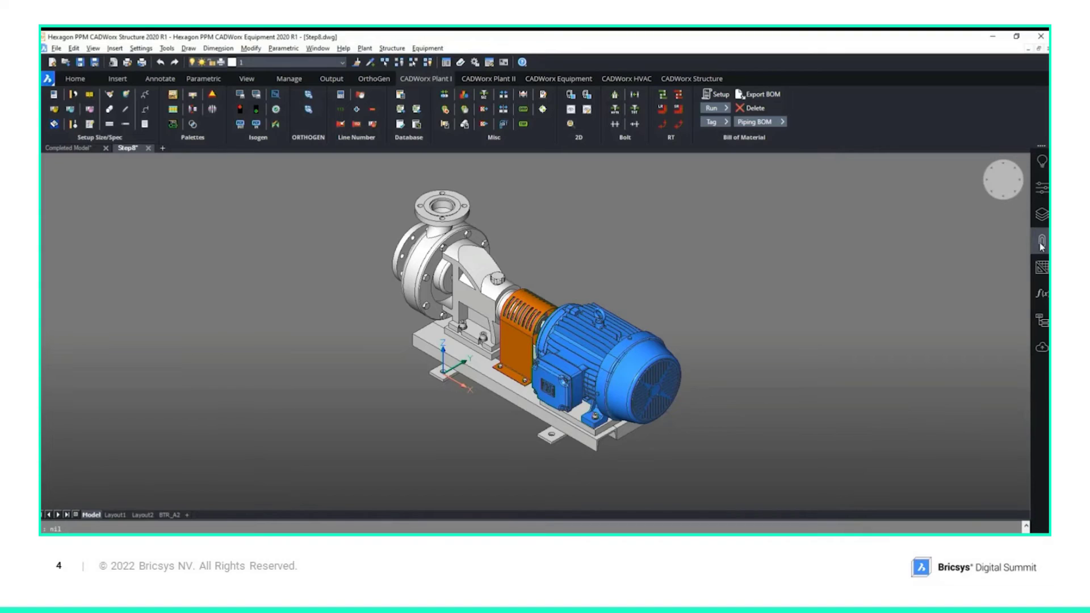
key("Escape")
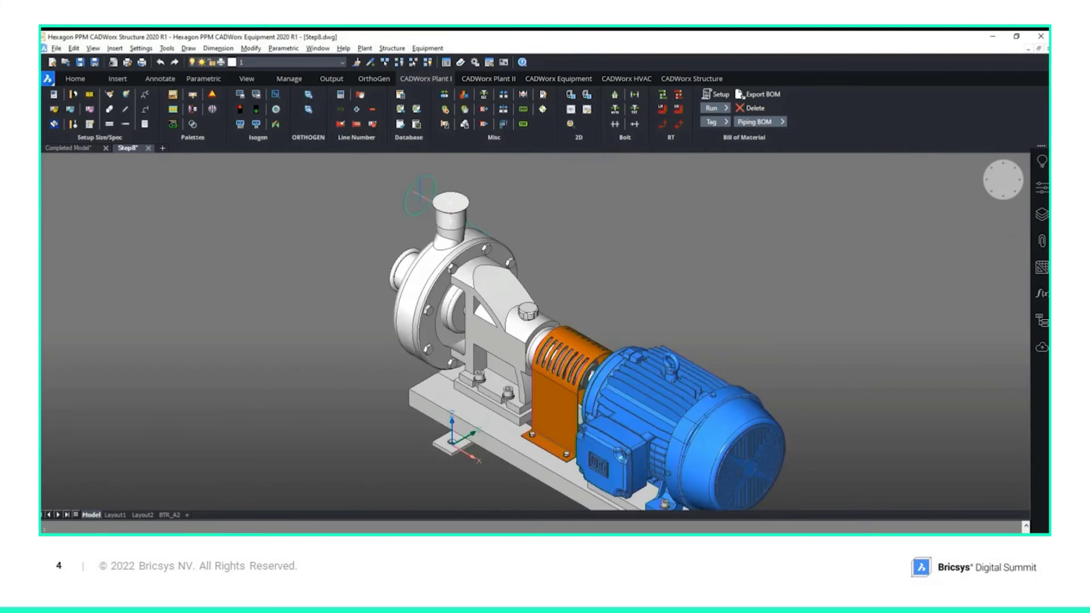
Edit the pump's upward-facing generic nozzle, setting its description to P-700 N2 and its equipment name to P-700
scroll(442, 199, "up", 10)
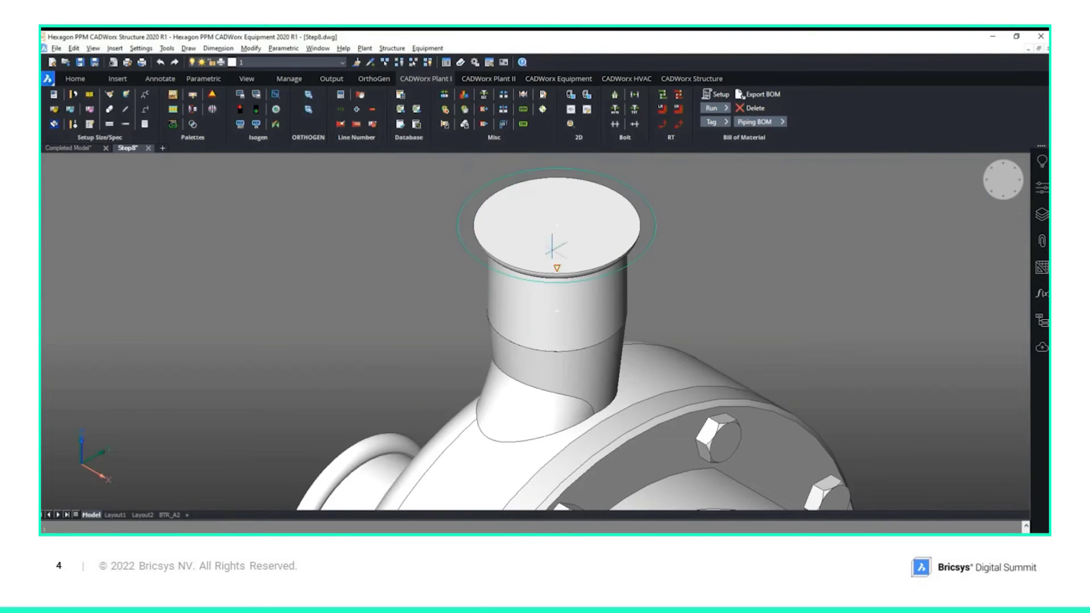
double_click(552, 300)
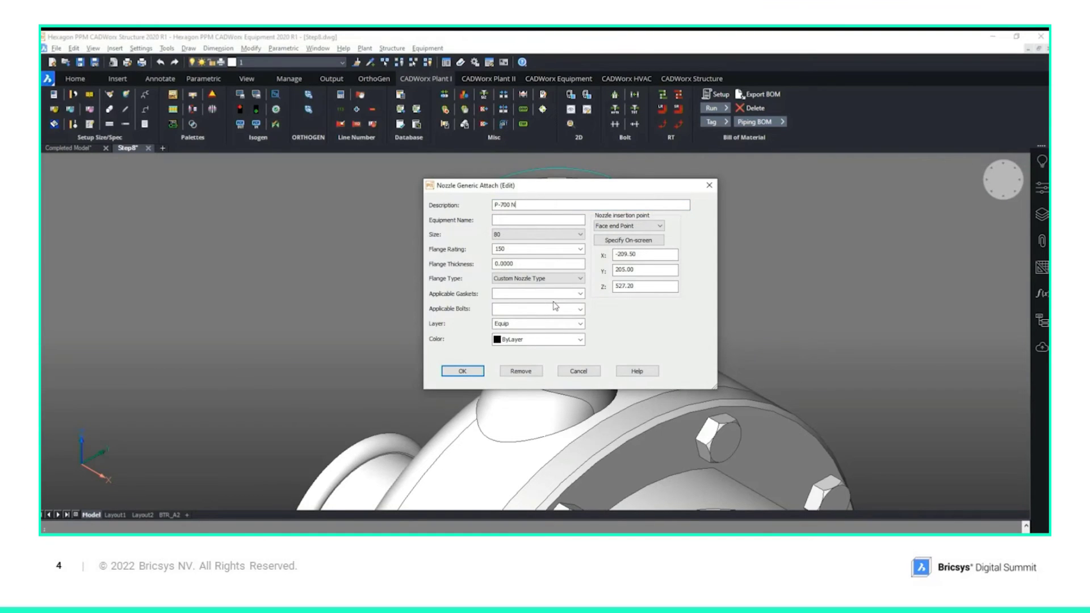
key("Tab")
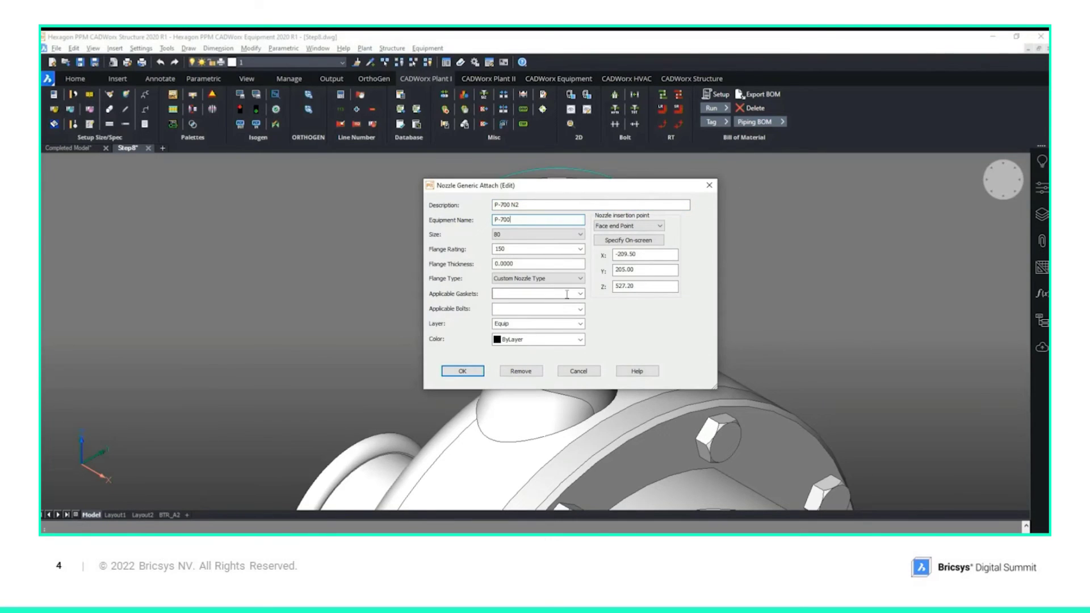
left_click(463, 371)
Close the Step8 pump drawing, saving its changes, and return to the Completed Model drawing
scroll(472, 365, "down", 3)
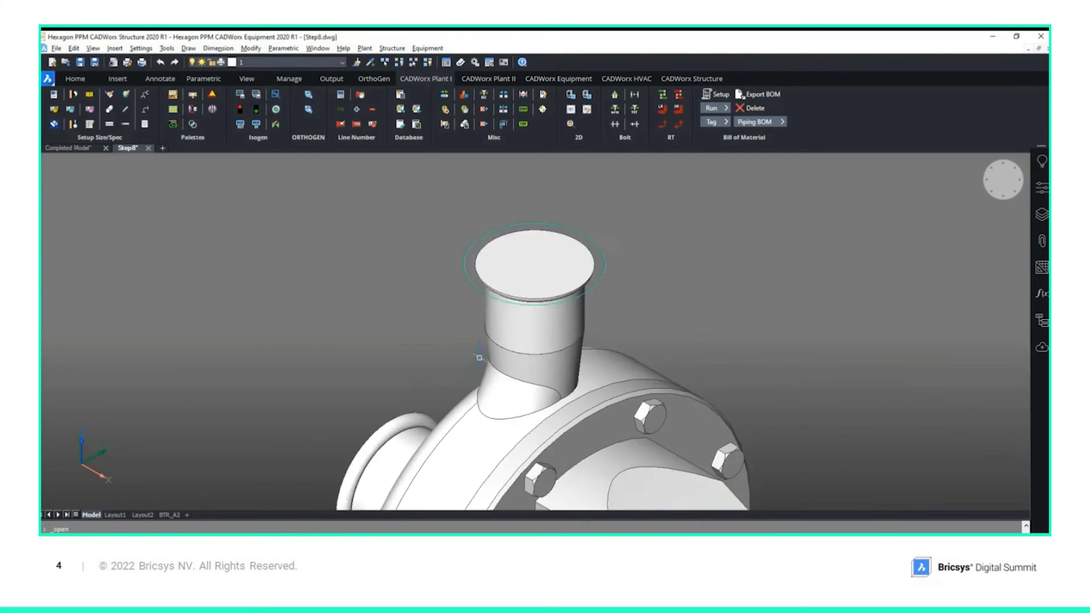
middle_click_drag(416, 379, 652, 326, "shift")
scroll(652, 326, "down", 5)
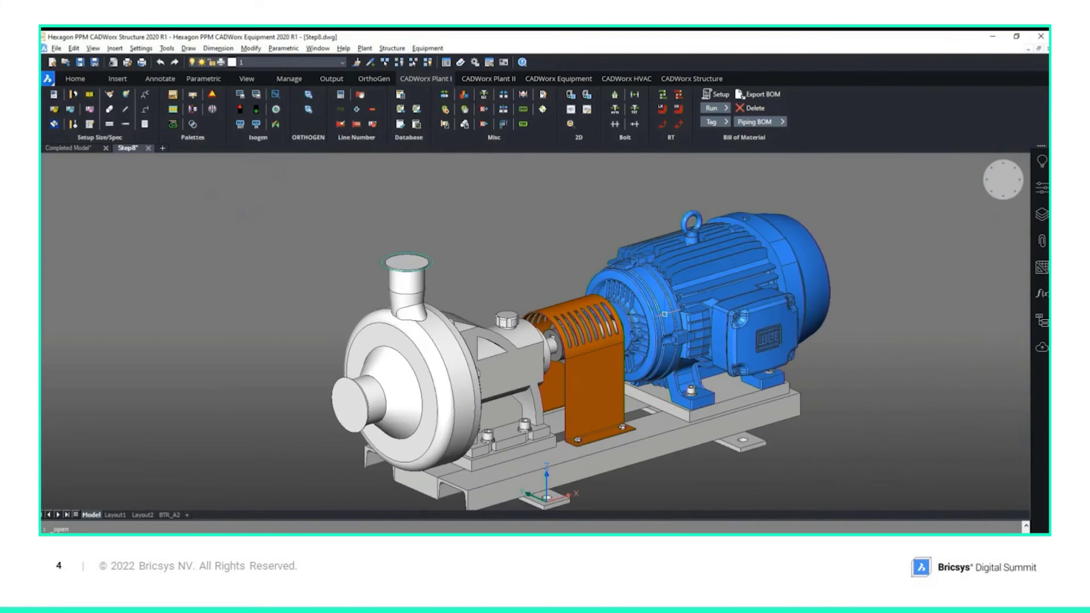
left_click(149, 149)
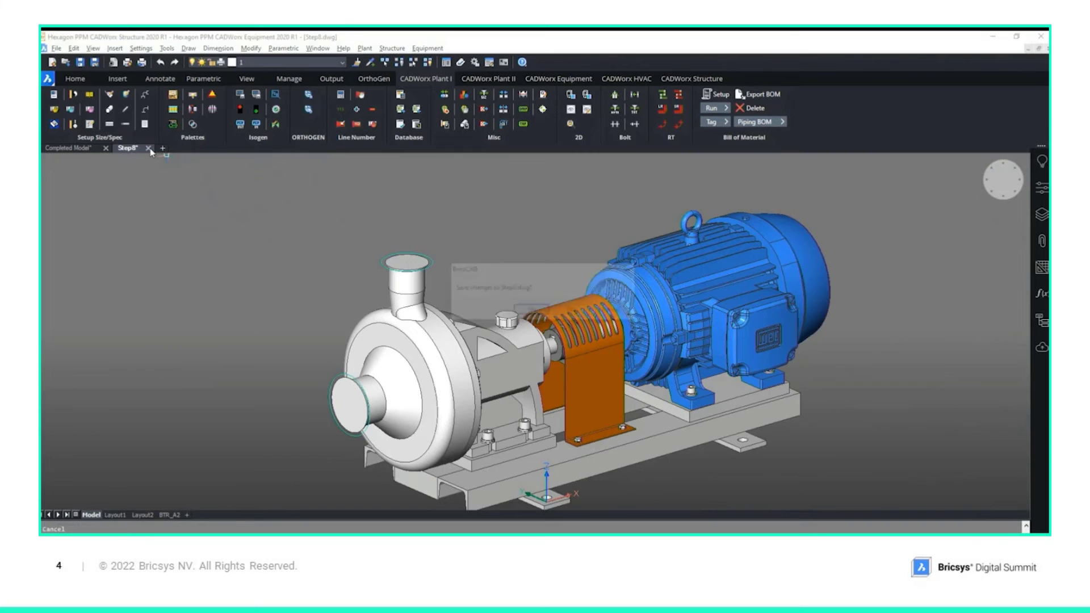
left_click(532, 311)
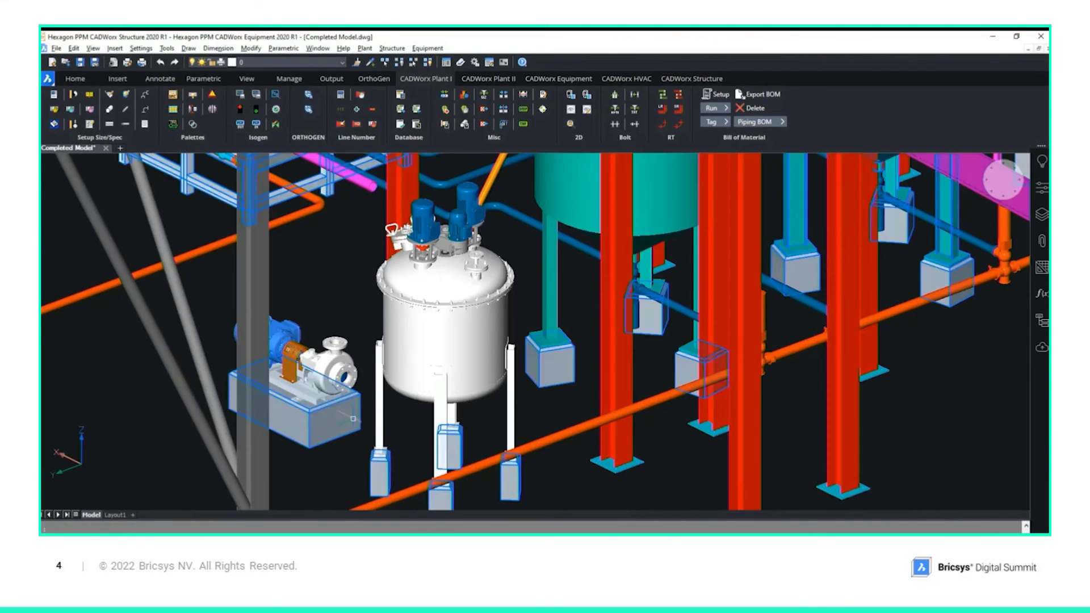
Reload the Step8 external reference to update the pump in the plant model
middle_click_drag(358, 419, 471, 420)
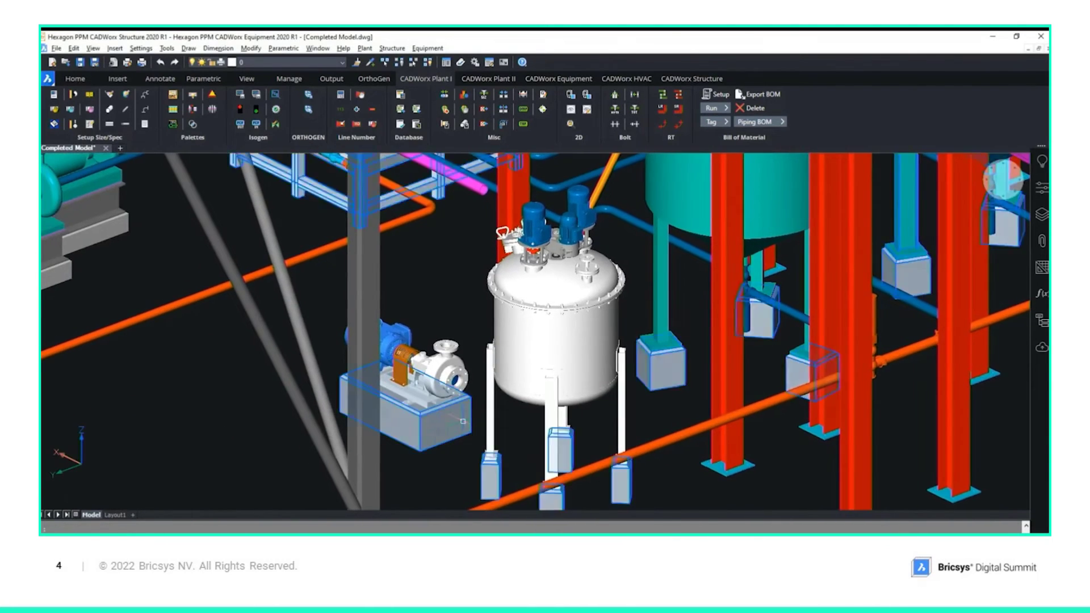
scroll(471, 420, "up", 2)
left_click(1042, 241)
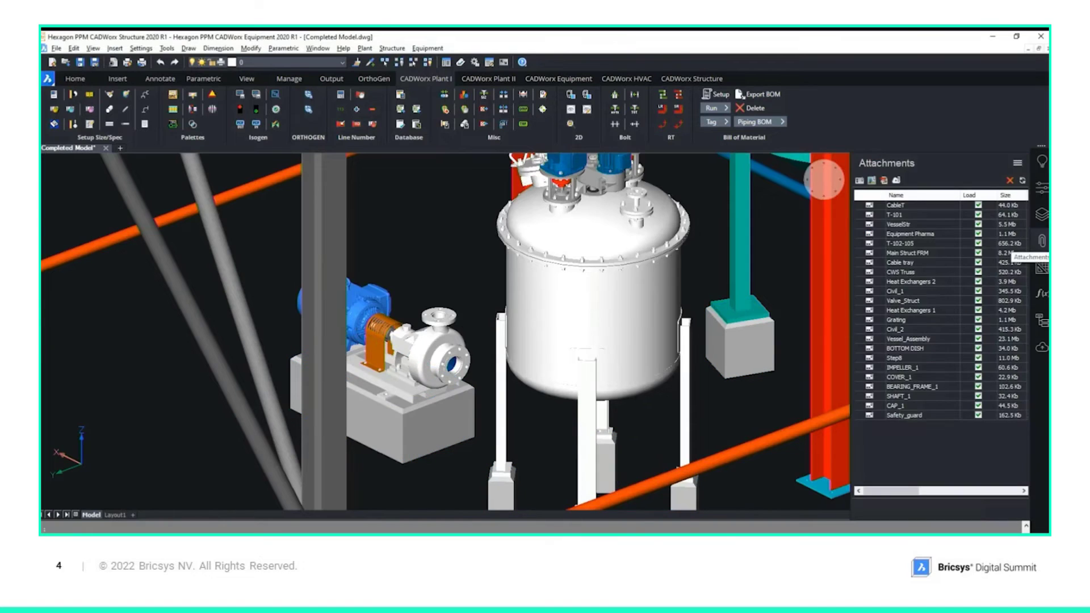
right_click(910, 360)
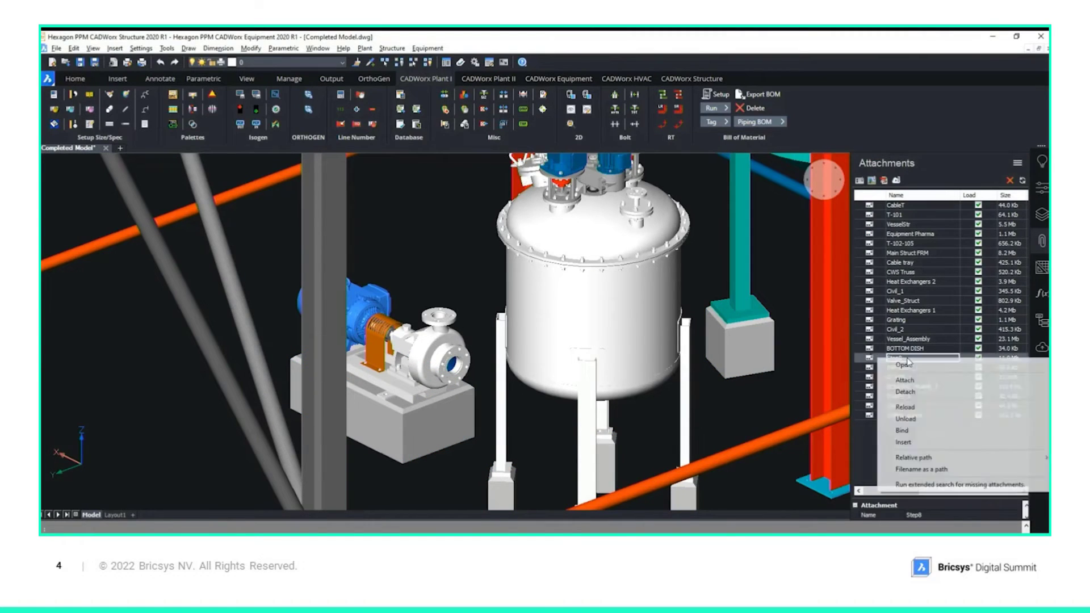
left_click(907, 408)
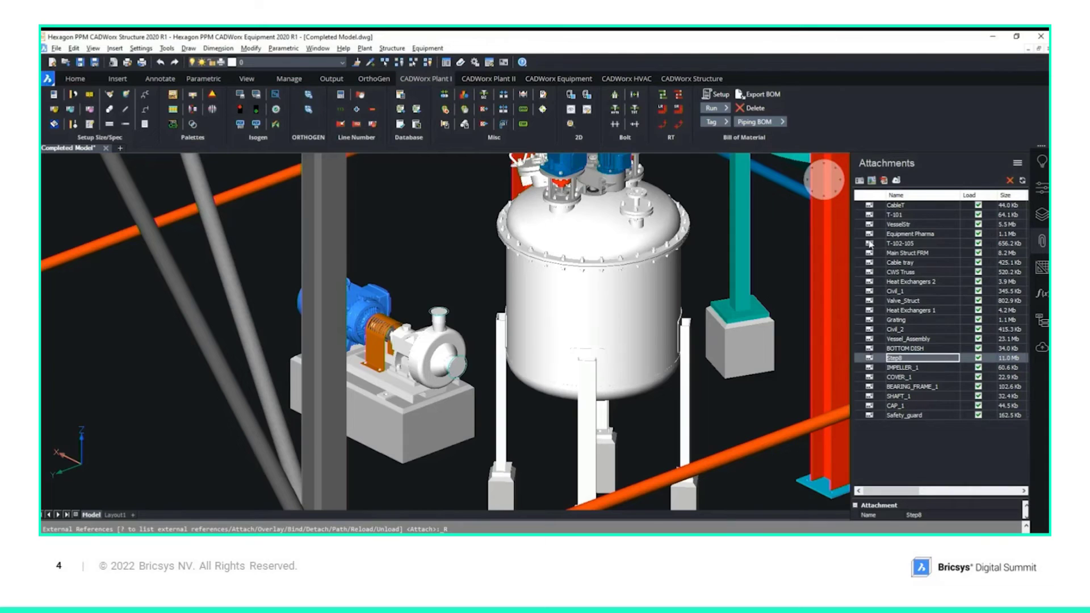
Attach TNK-700.dwg from the Completed files folder at insertion point 0, 0, 0 with scale 1
left_click(860, 183)
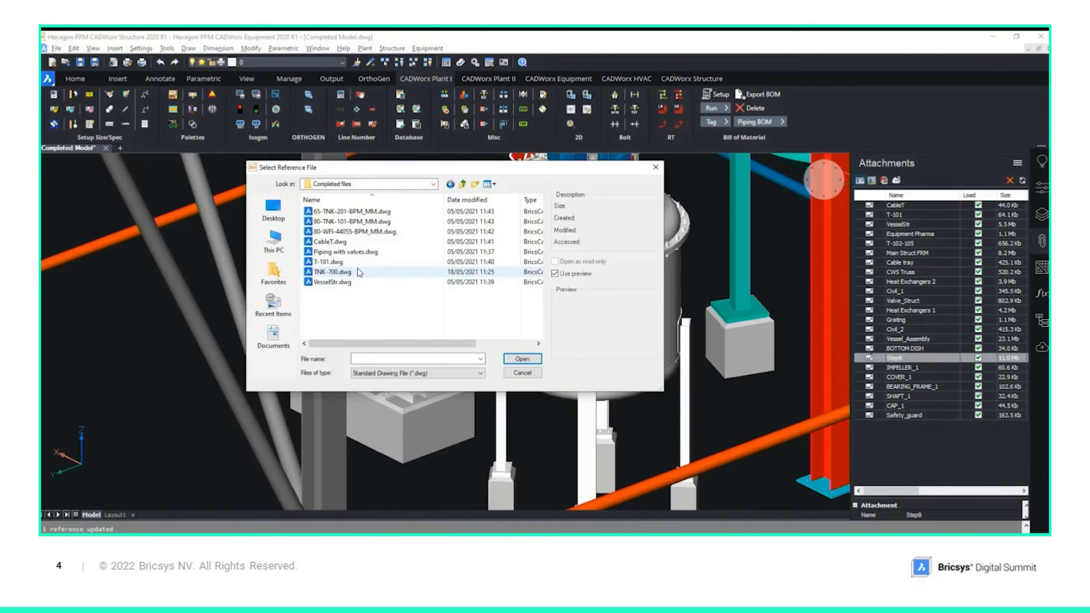
left_click(359, 273)
double_click(358, 272)
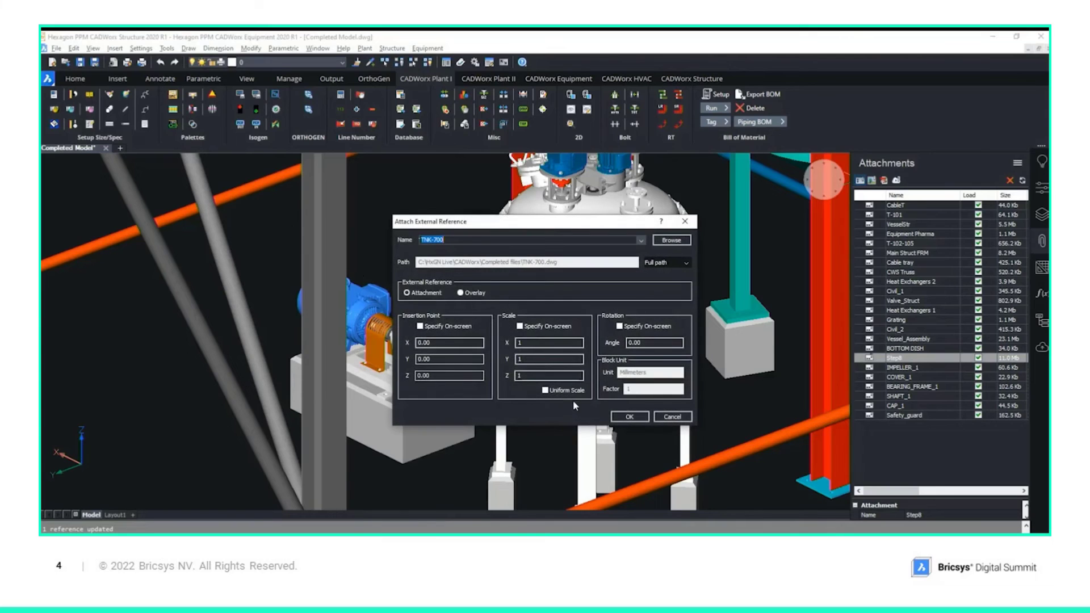
left_click(625, 414)
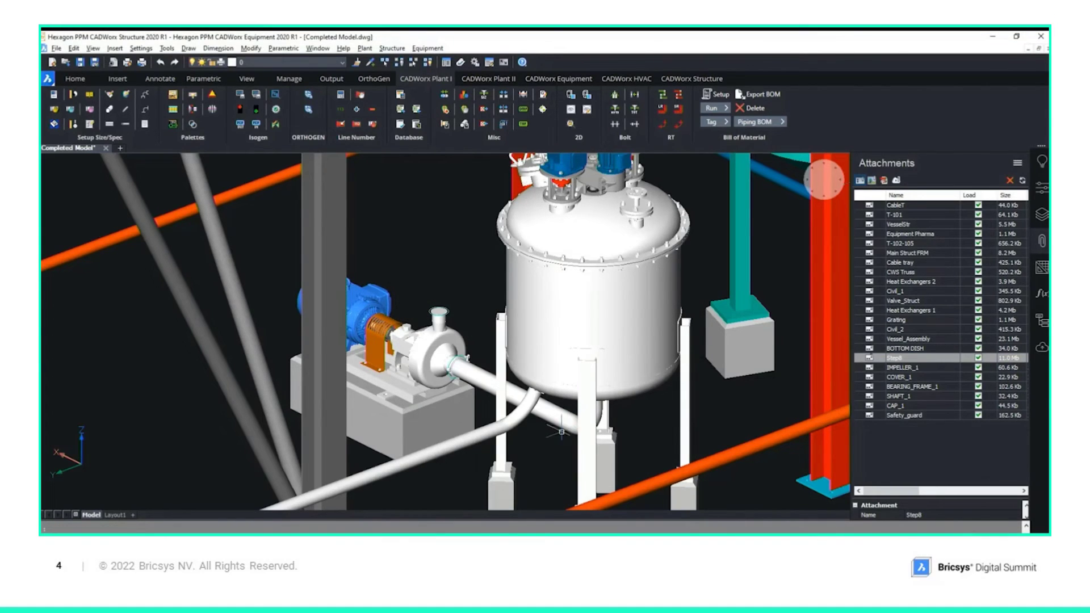
mouse_move(550, 438)
middle_mouse_down("shift")
mouse_move(578, 434)
mouse_move(556, 435)
middle_mouse_up("shift")
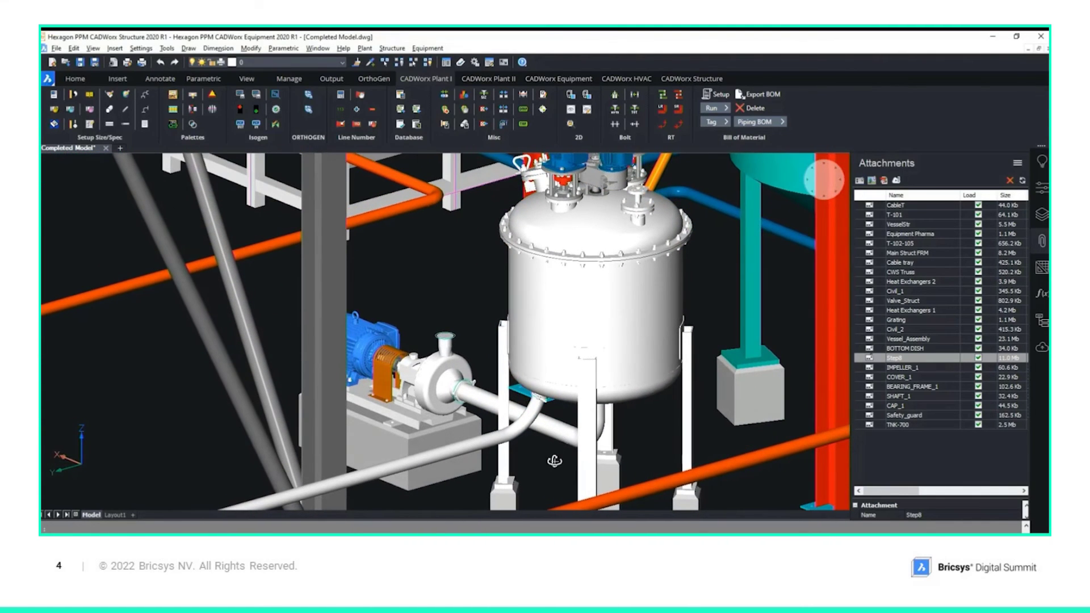
Start a pipe run straight up from the pump's upper nozzle using the 8PM_MM spec and the 80 FERRULE, CLAMP, T304, #7, 14WLMP fitting
left_click(1042, 241)
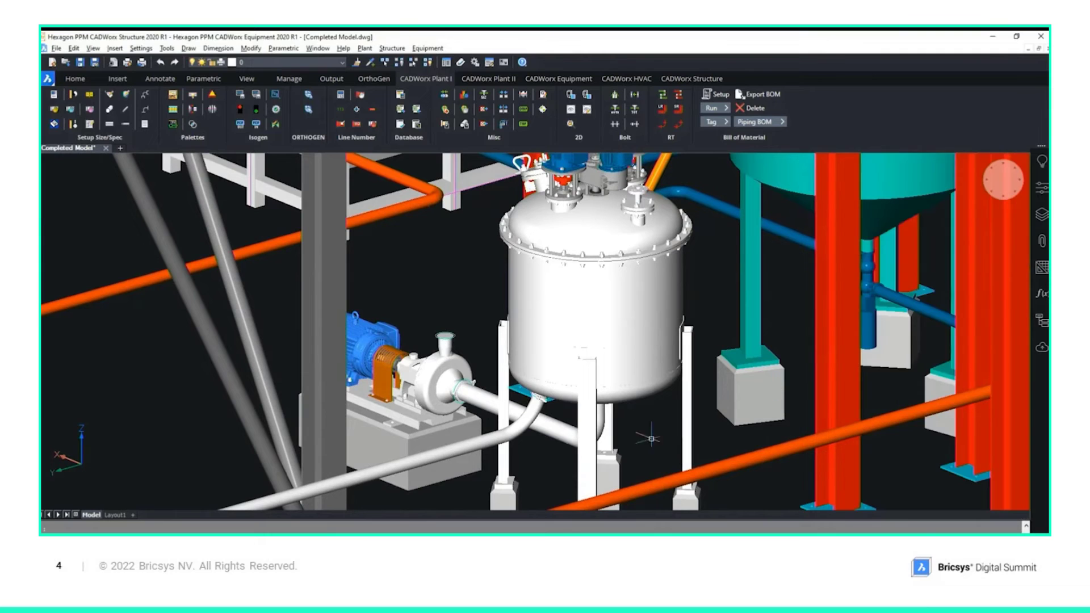
left_click(171, 97)
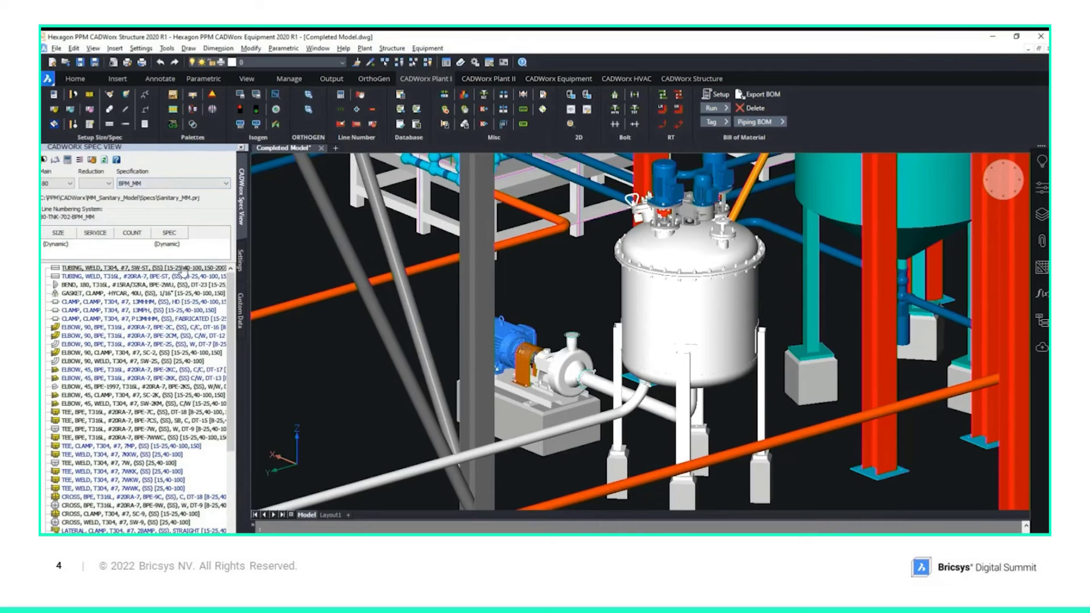
scroll(577, 343, "up", 5)
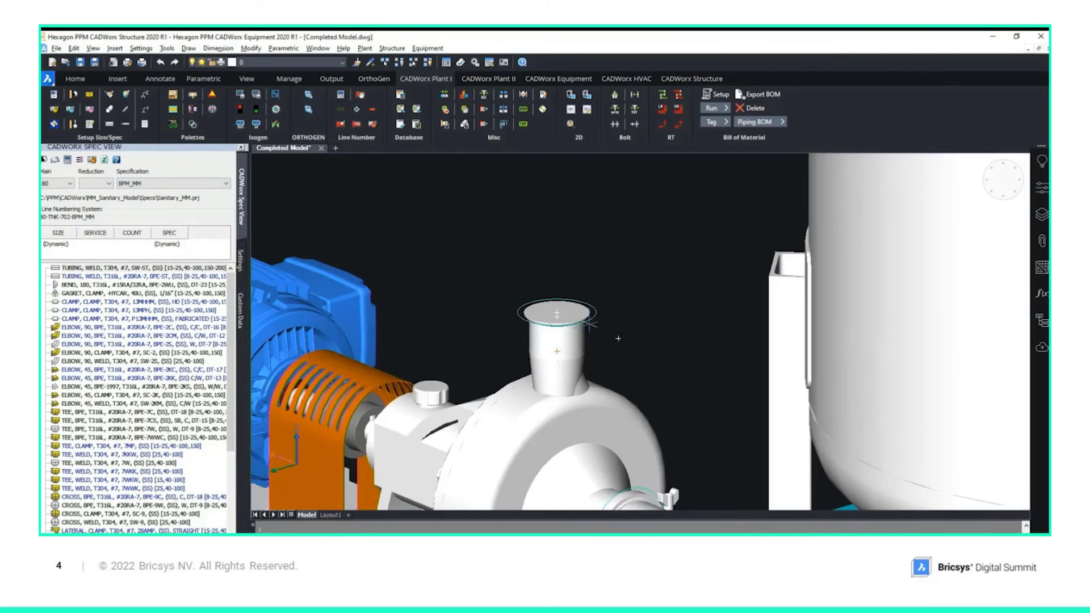
left_click(598, 302)
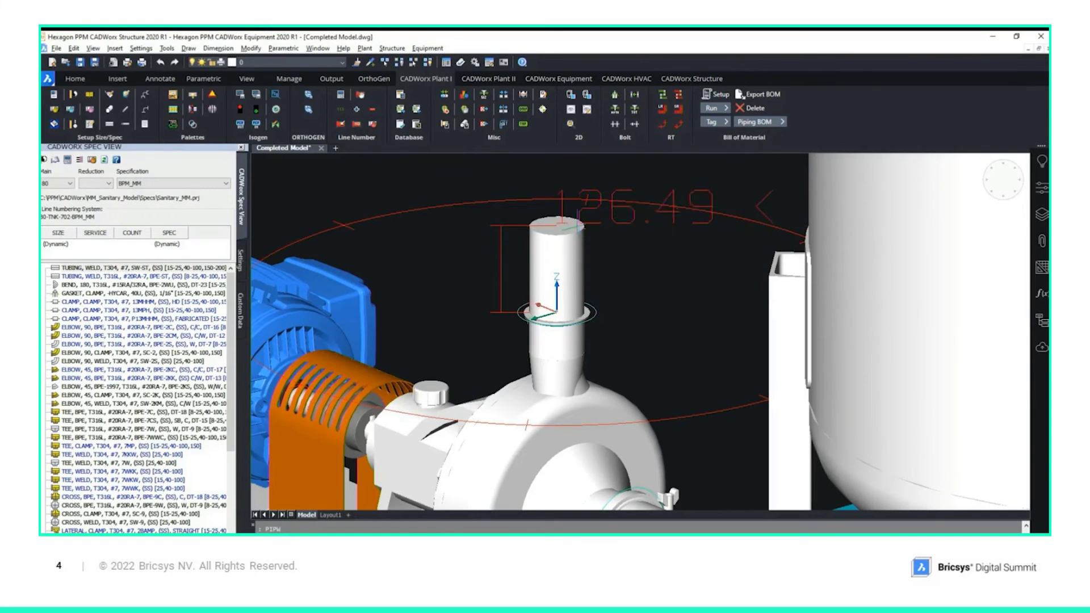
left_click(568, 187)
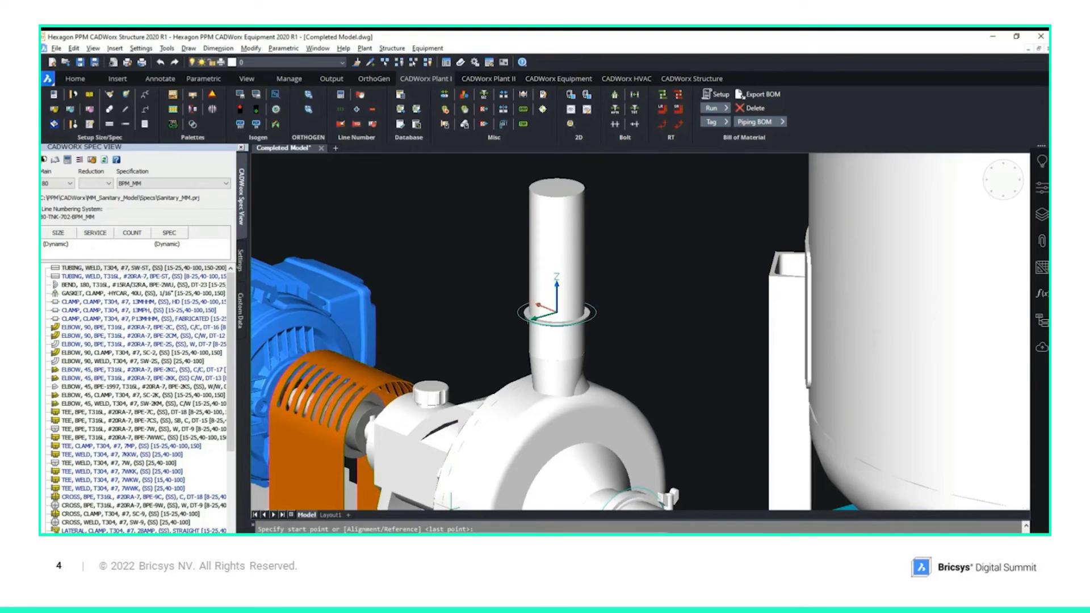
key("Return")
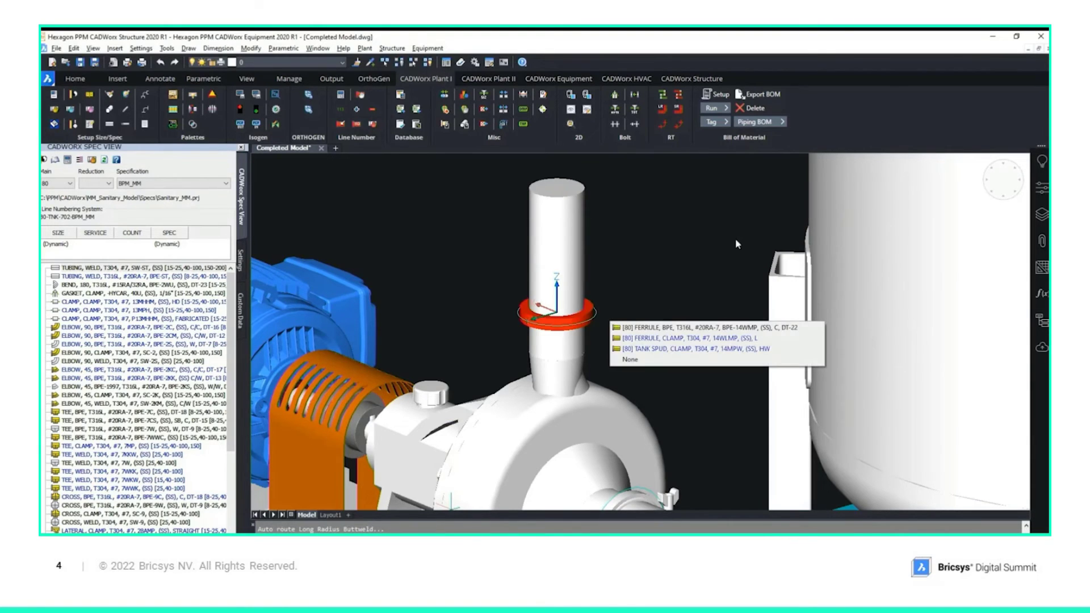
left_click(682, 337)
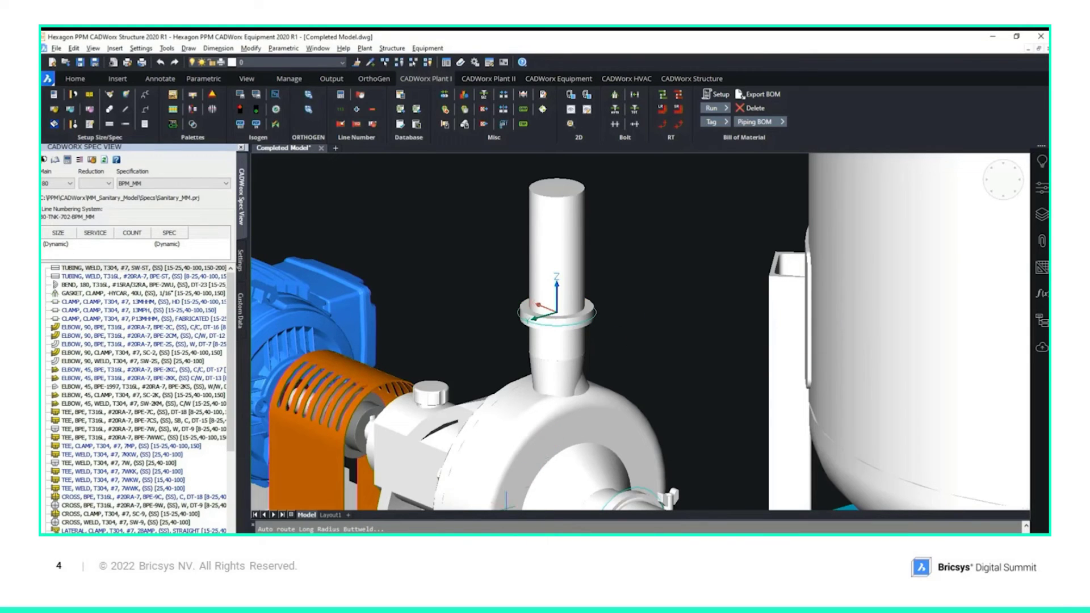
Route the discharge pipe horizontally over the pump motor, and turn it down beside the pump's concrete foundation
scroll(647, 265, "down", 3)
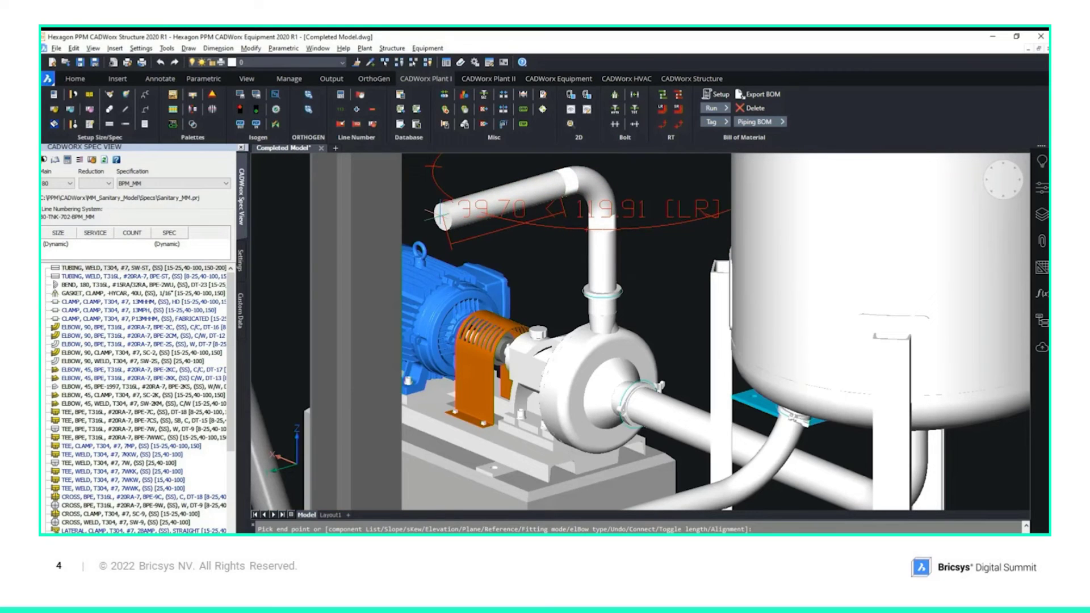
left_click(441, 214)
scroll(441, 216, "down", 3)
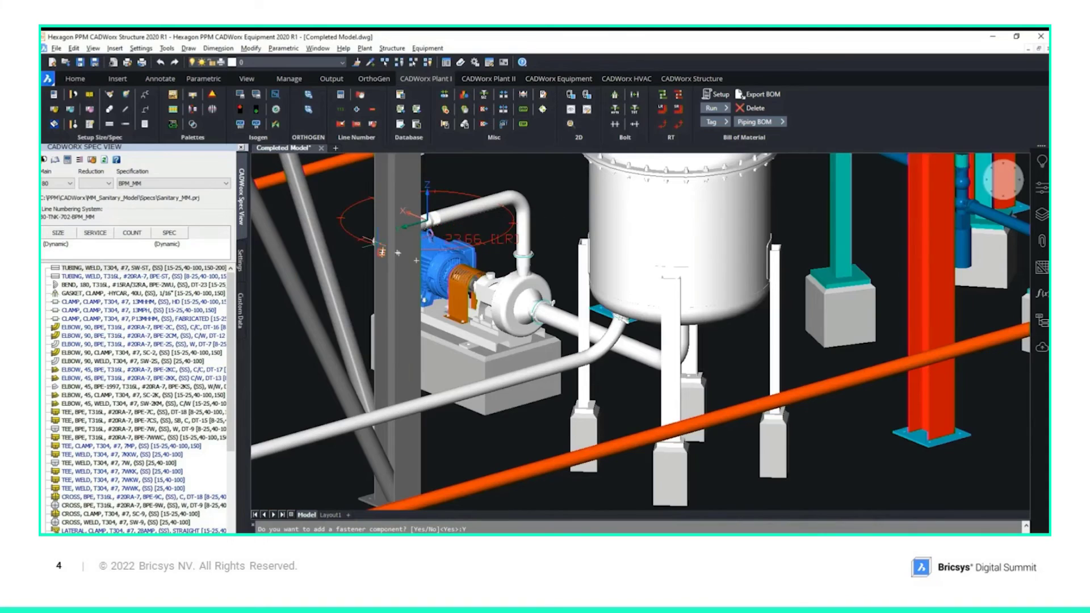
middle_click_drag(381, 250, 405, 257, "shift")
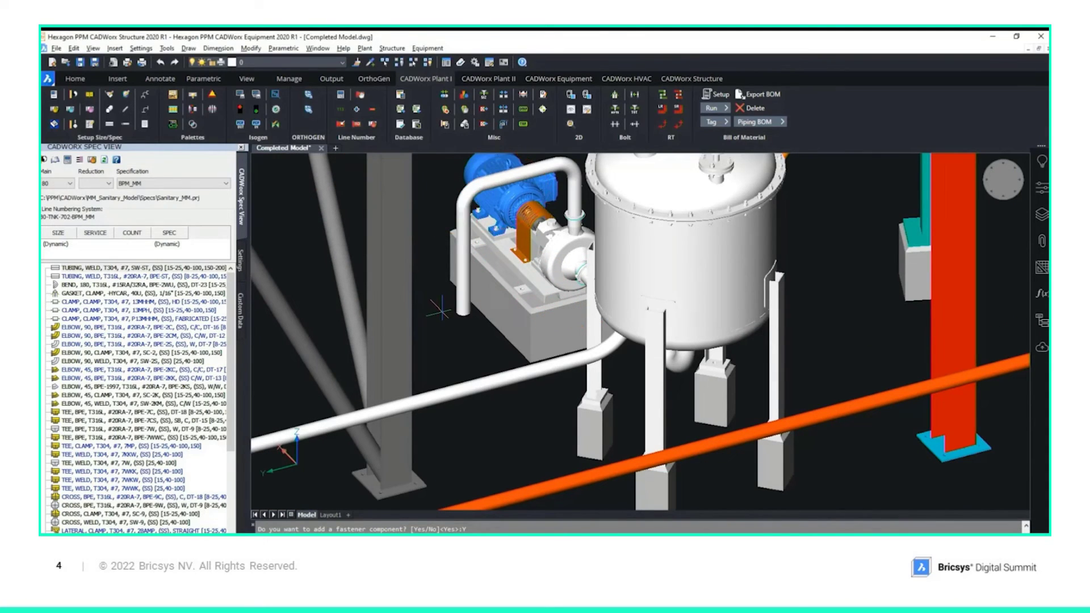
key("Return")
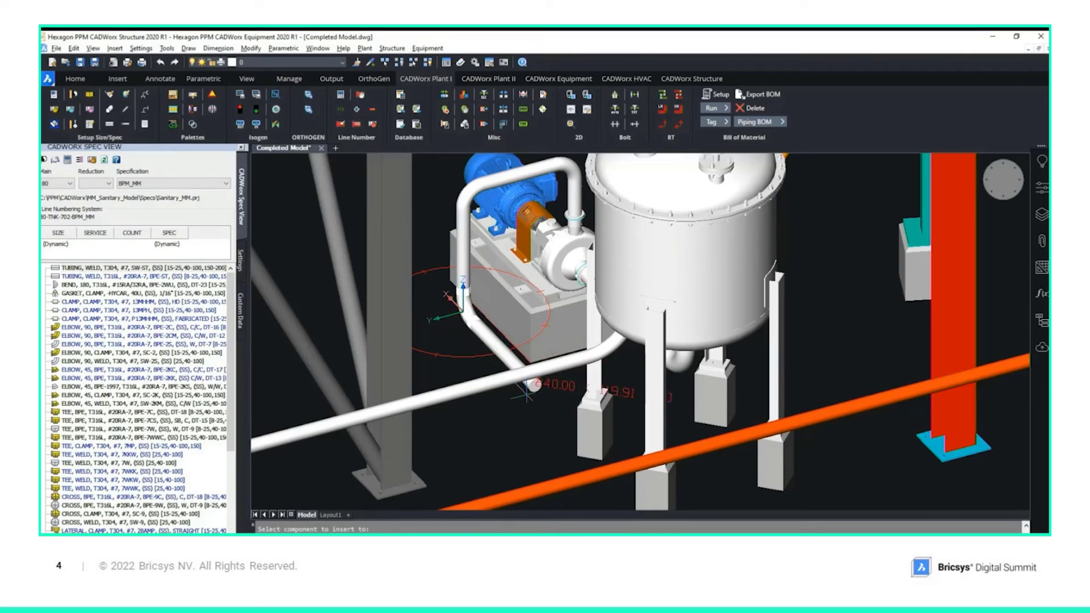
Extend the discharge pipe with a 500 horizontal leg passing under the existing white pipe
key("Return")
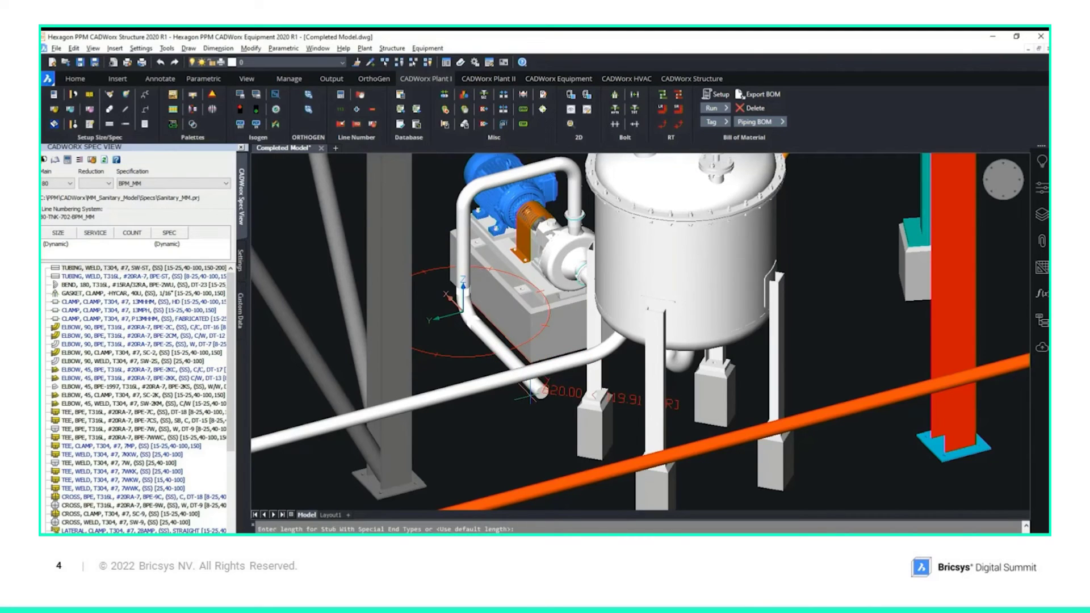
key("Return")
type("500")
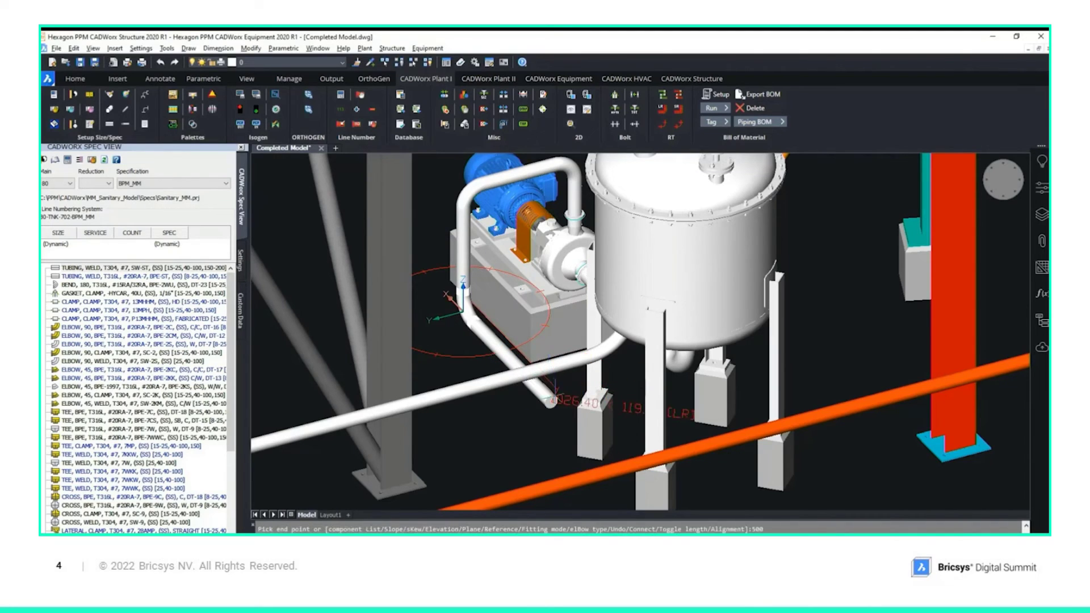
key("Return")
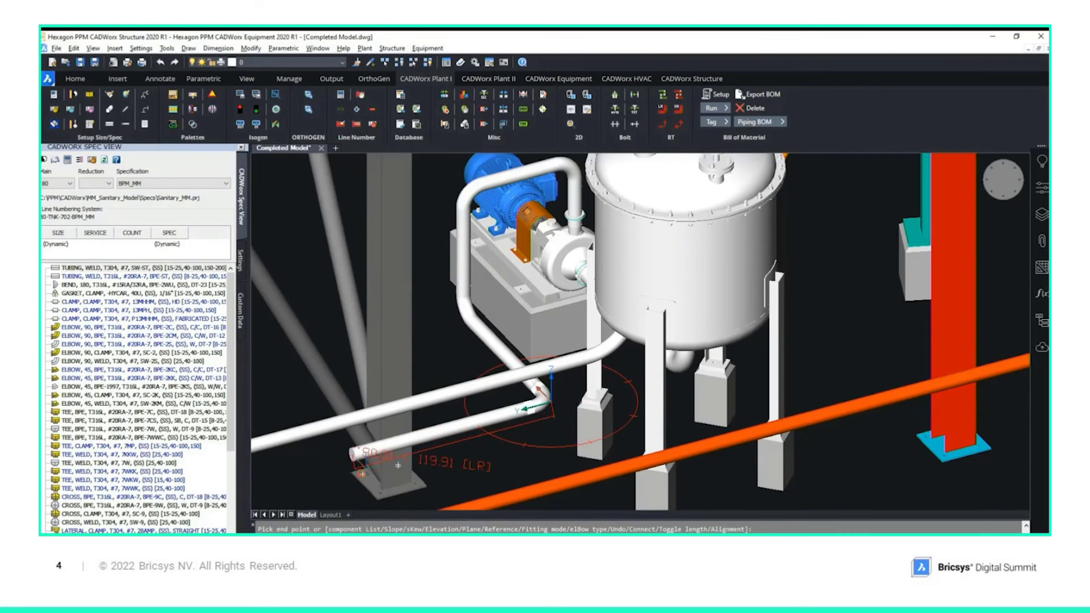
Run the discharge pipe parallel to the existing white pipe, aligning its far end with that pipe using a .x point filter, and end routing
scroll(362, 470, "down", 5)
scroll(364, 461, "up", 5)
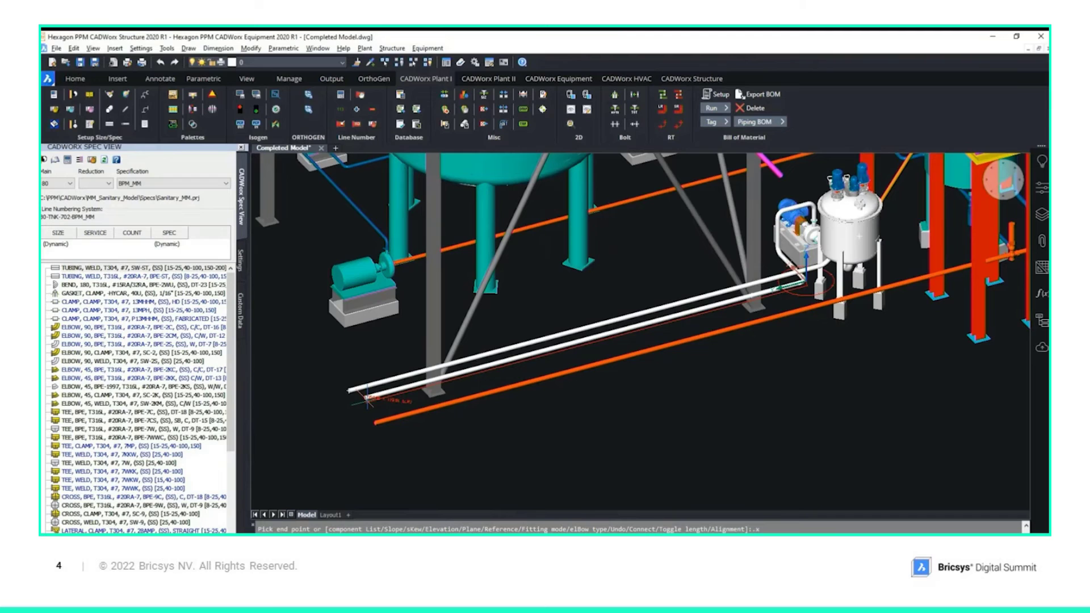
type(".x")
key("Return")
left_click(354, 400)
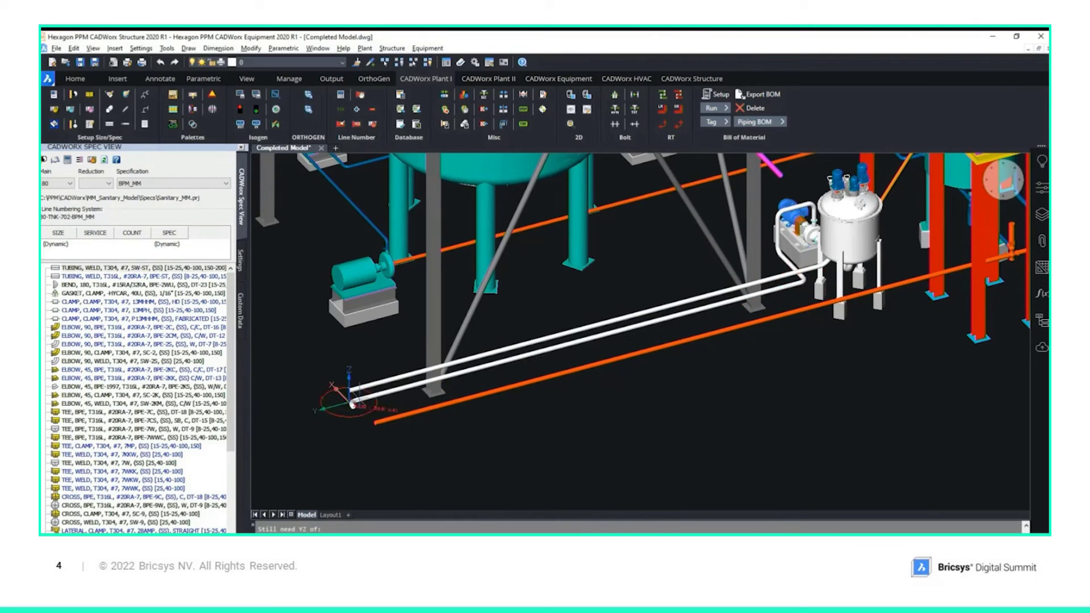
type(".y")
key("Return")
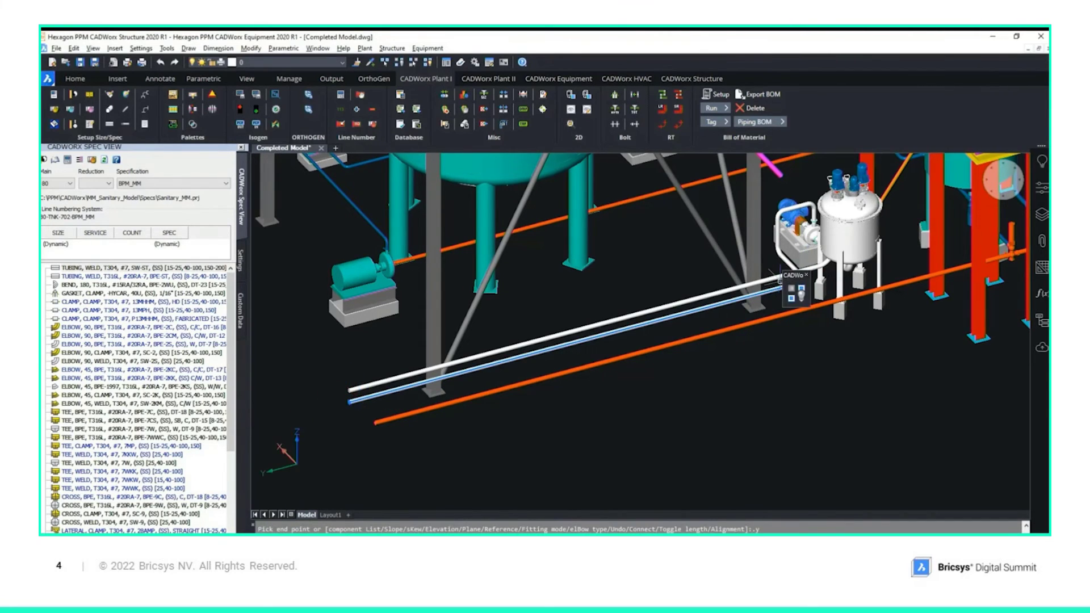
scroll(827, 233, "up", 4)
middle_click_drag(828, 234, 810, 299)
key("Escape")
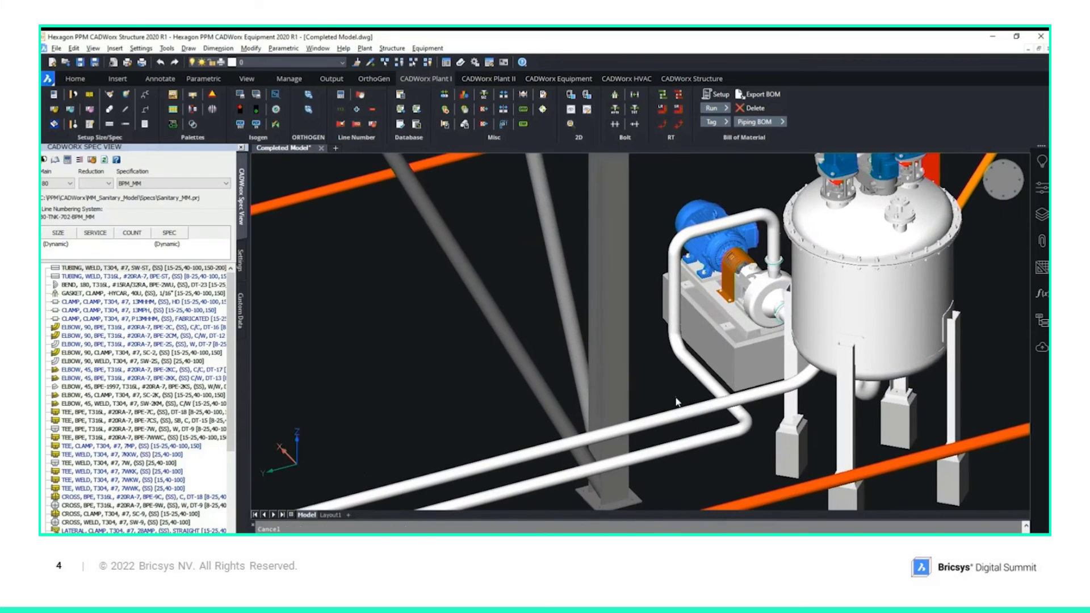
Convert the clamp at the pump's upper nozzle to enhanced geometry, and display the whole model in the Top Front Right view
scroll(781, 275, "up", 4)
scroll(781, 275, "up", 2)
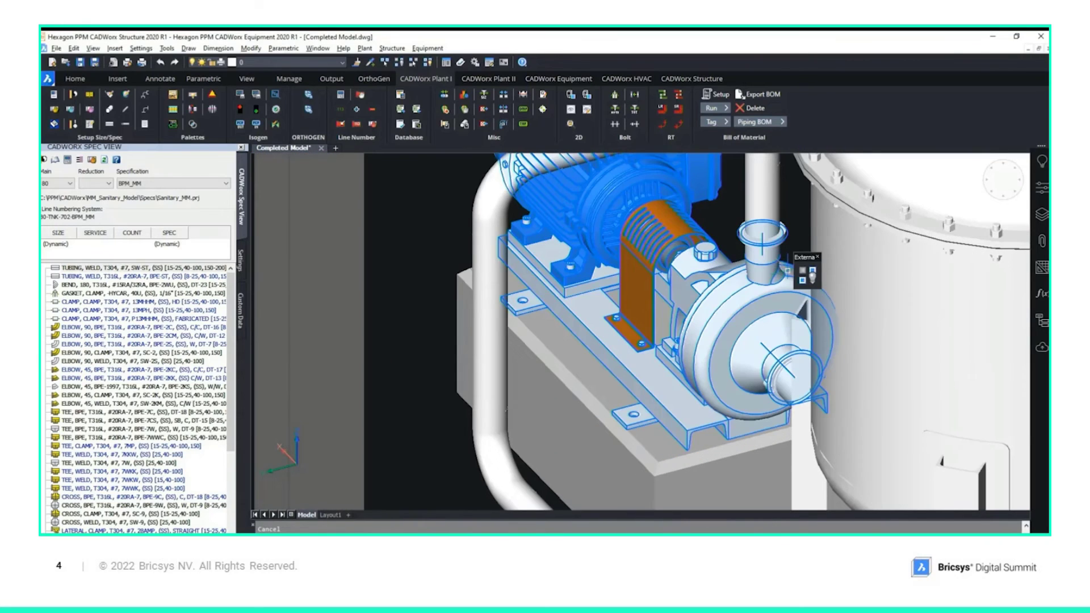
double_click(788, 271)
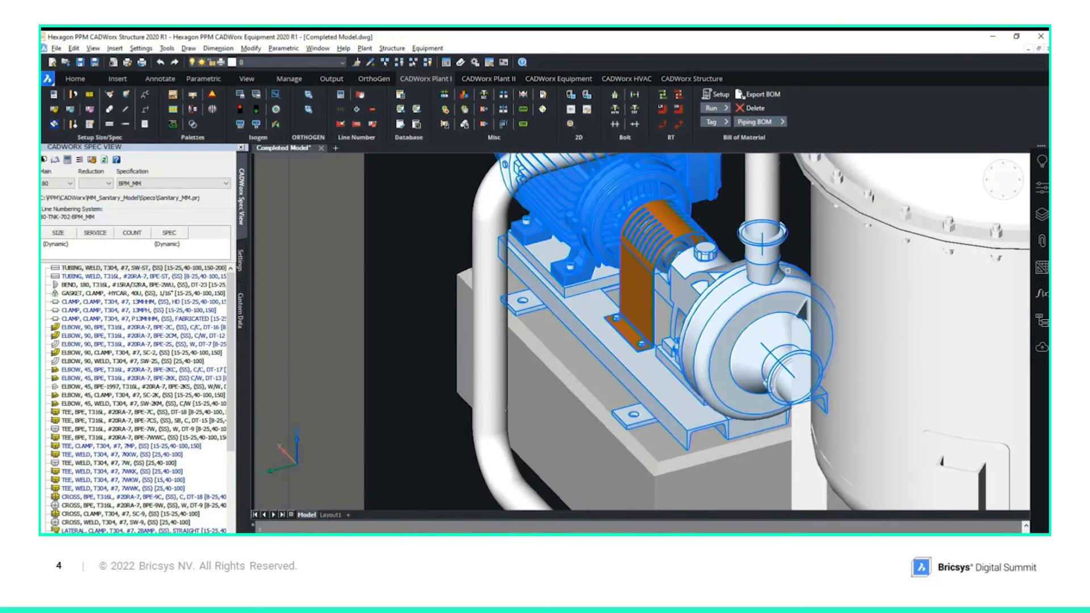
key("Escape")
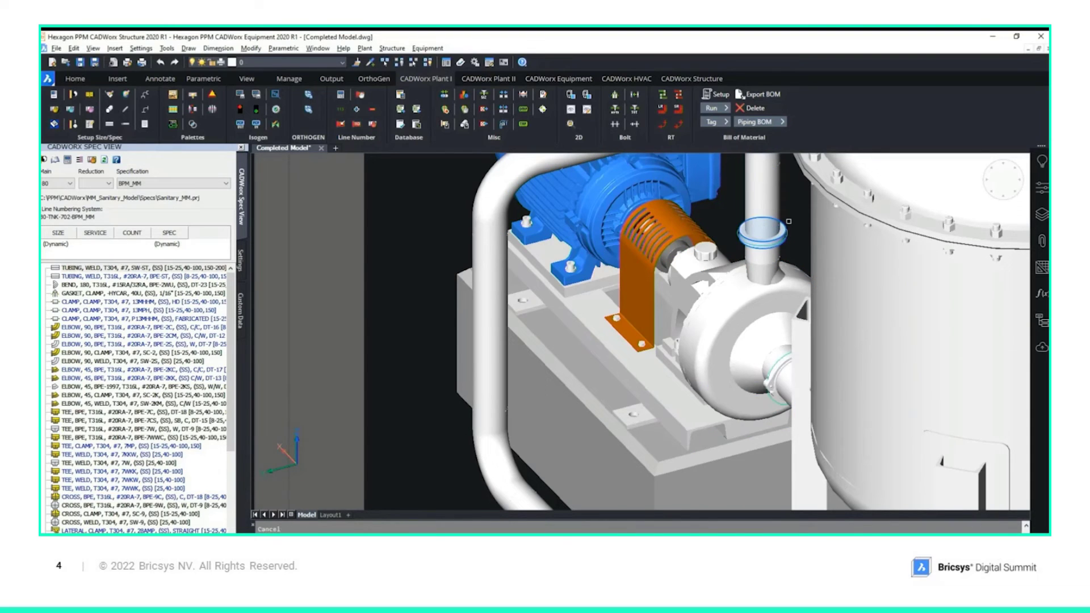
scroll(789, 221, "up", 5)
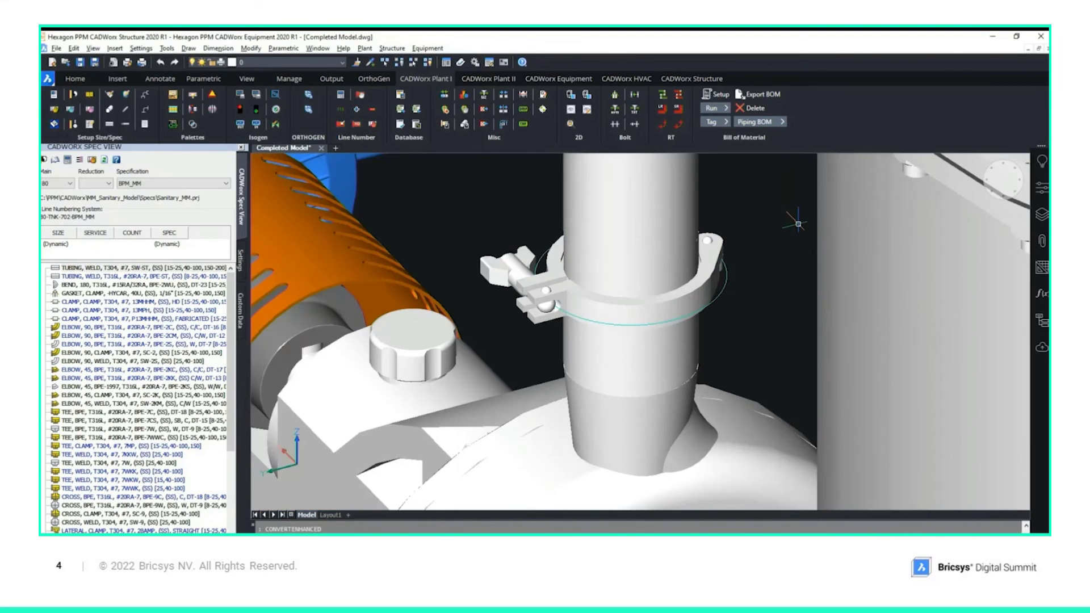
scroll(798, 223, "down", 5)
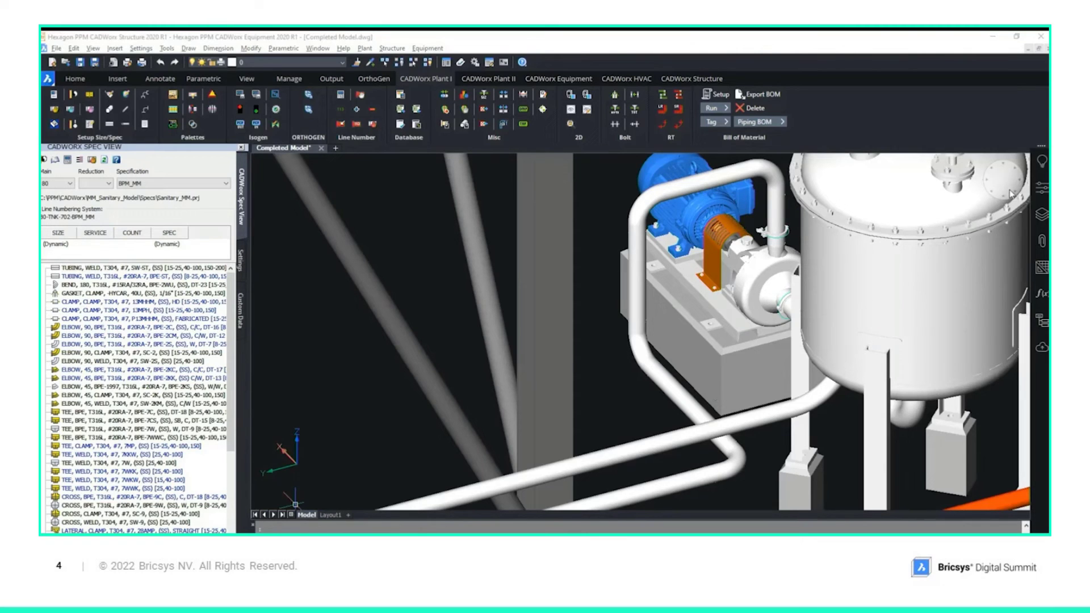
left_click(1011, 192)
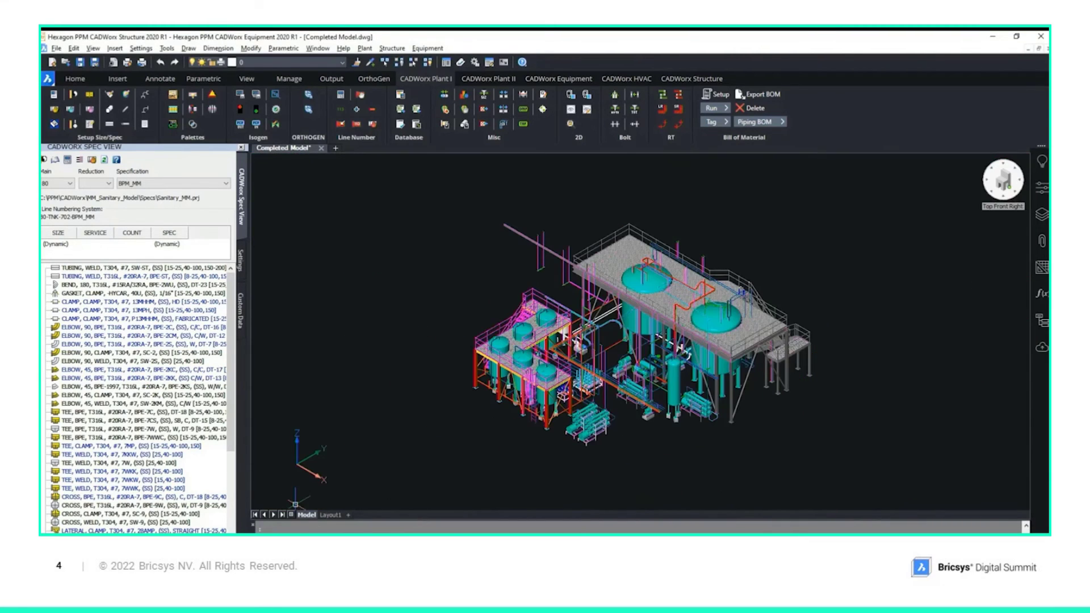